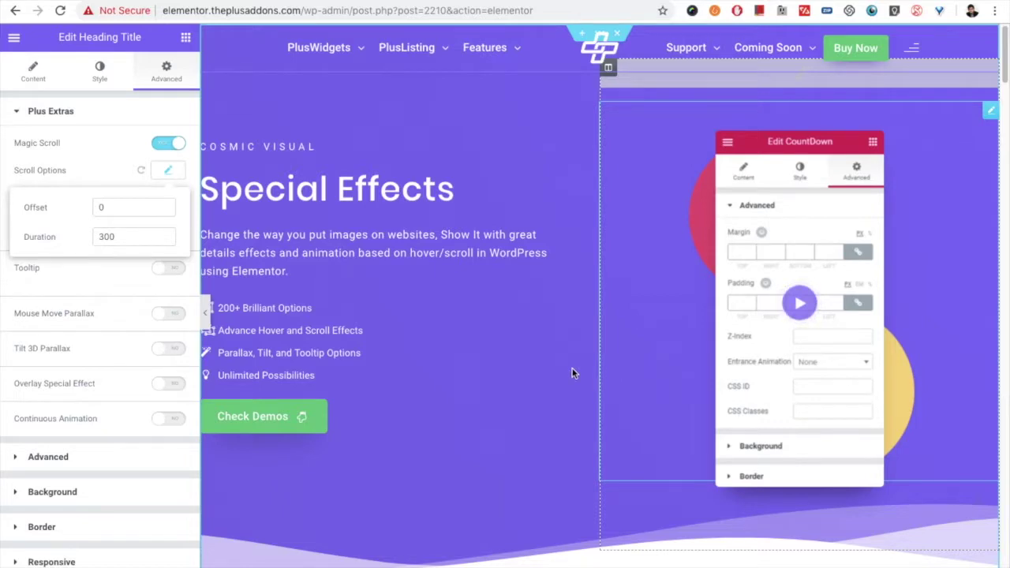
Scroll to the Magic Scroll Effect section and switch the heading's Magic Scroll toggle off
{"action": "scroll", "coordinate": [553, 355], "scroll_direction": "down", "scroll_amount": 2}
{"action": "scroll", "coordinate": [505, 363], "scroll_direction": "down", "scroll_amount": 2}
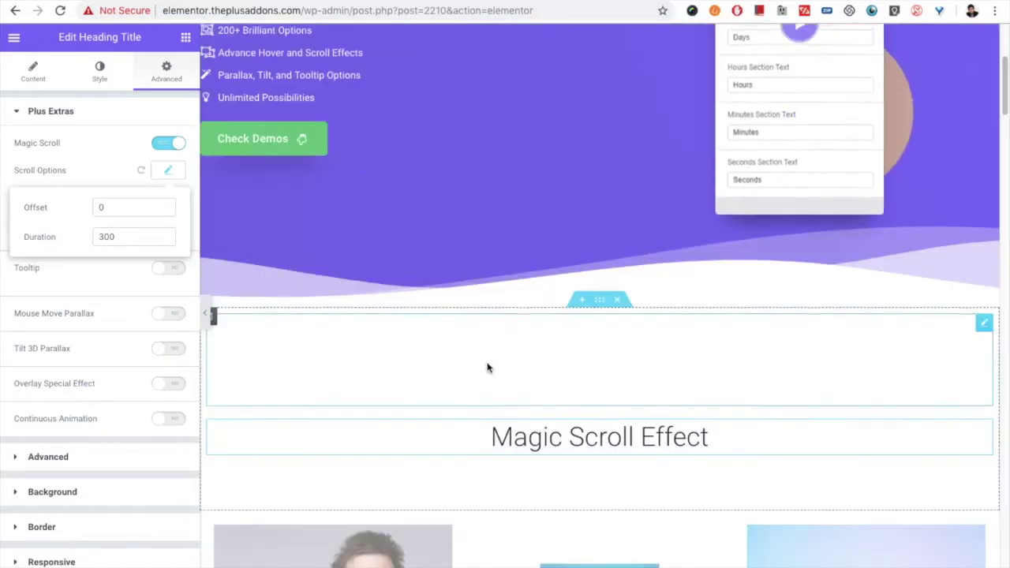
{"action": "scroll", "coordinate": [487, 367], "scroll_direction": "down", "scroll_amount": 4}
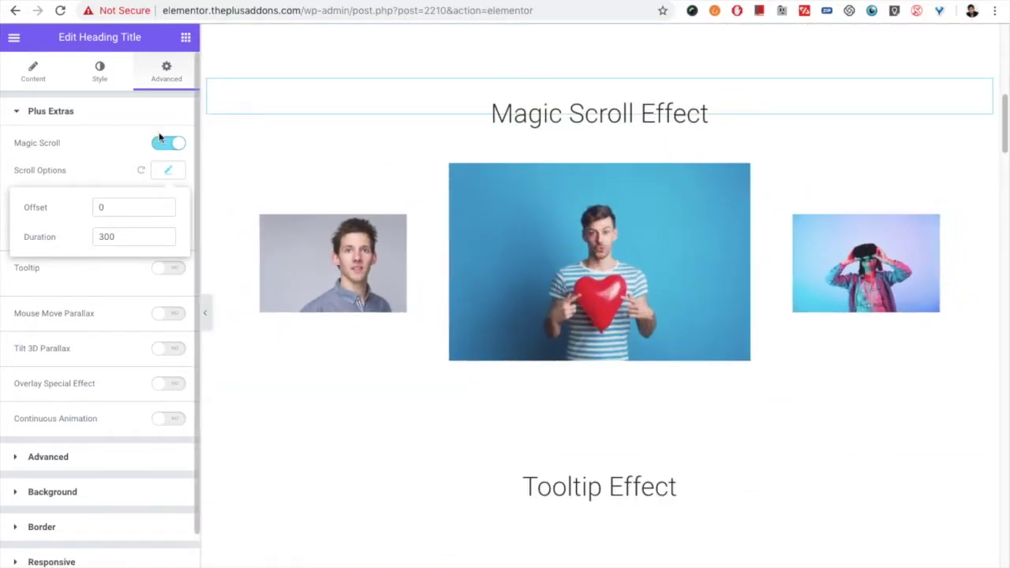
{"action": "left_click", "coordinate": [172, 144]}
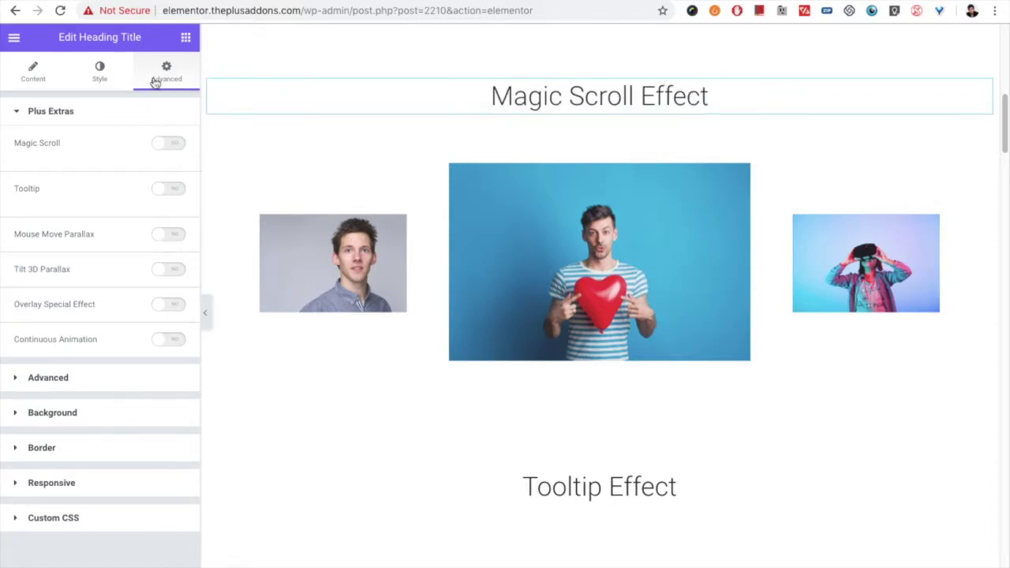
{"action": "left_click", "coordinate": [175, 148]}
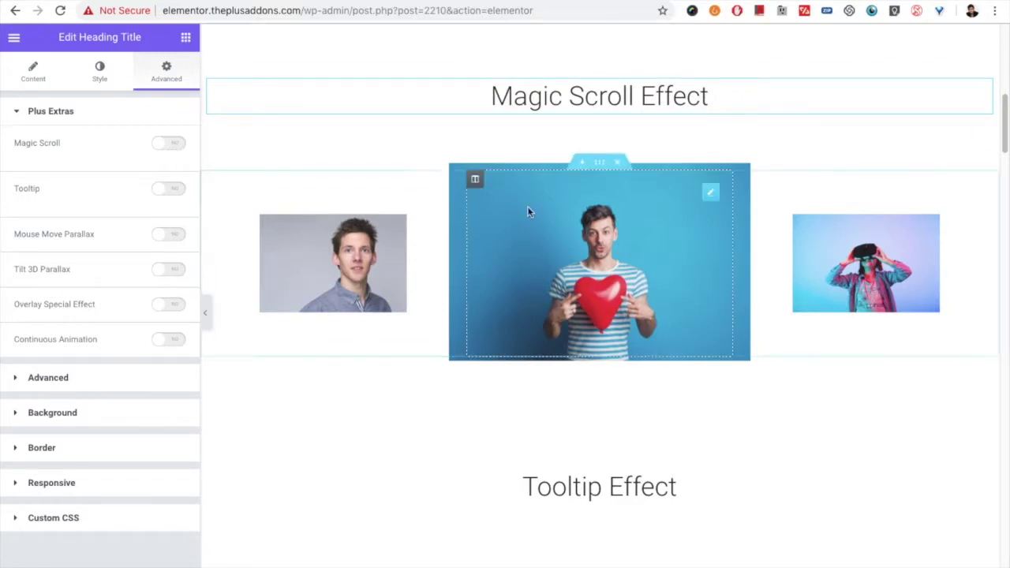
{"action": "mouse_move", "coordinate": [852, 188]}
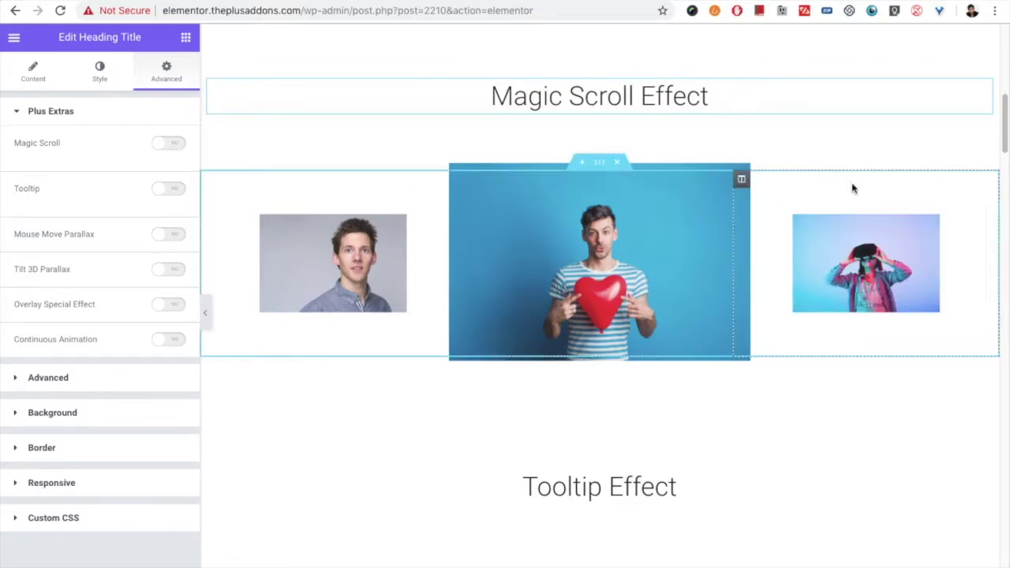
Open the right-hand image's Style settings, toggle Magic Scroll off and on, and highlight its label
{"action": "left_click", "coordinate": [976, 193]}
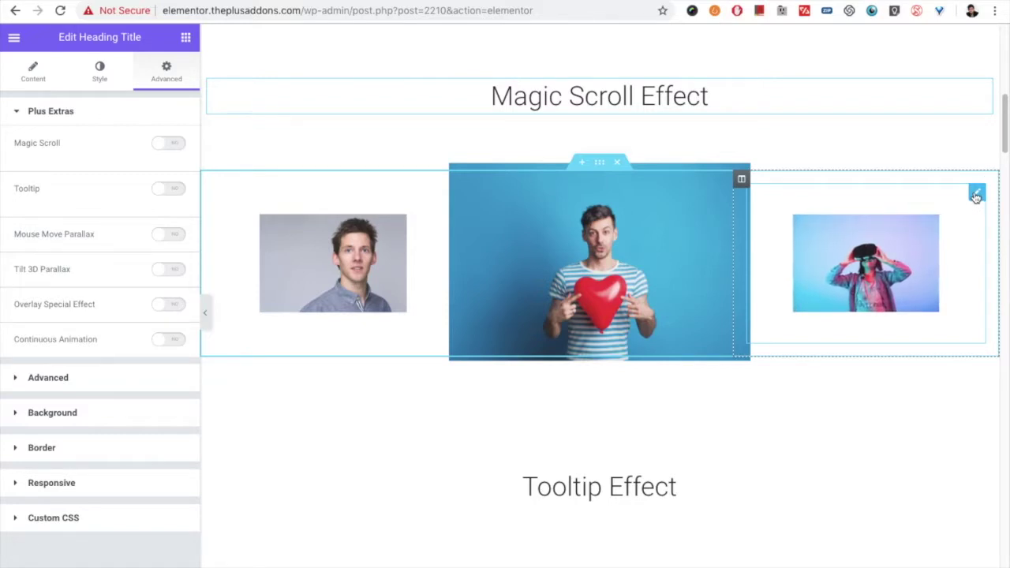
{"action": "left_click", "coordinate": [86, 71]}
{"action": "left_click", "coordinate": [99, 72]}
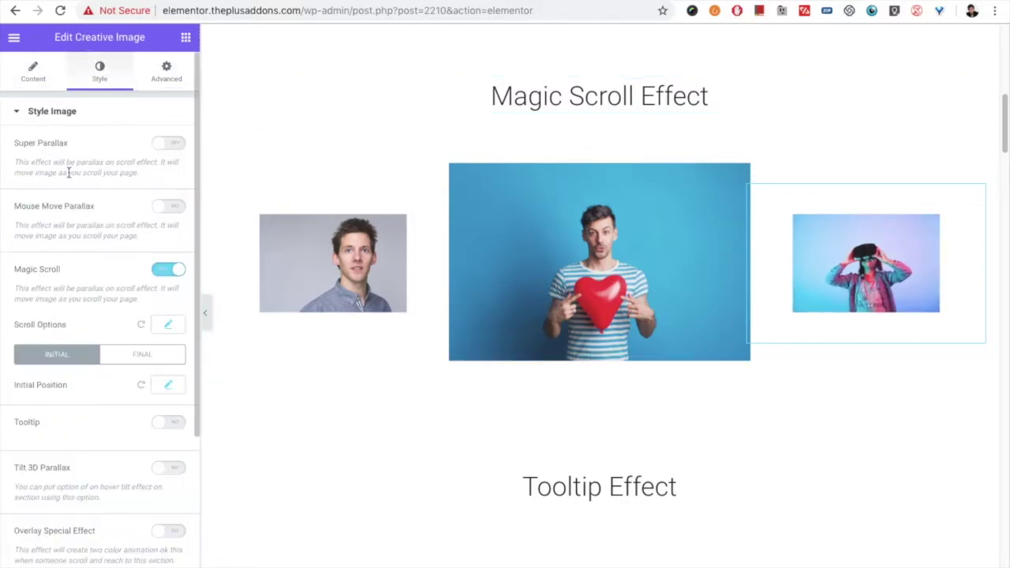
{"action": "left_click", "coordinate": [162, 271]}
{"action": "left_click", "coordinate": [21, 270]}
{"action": "left_click_drag", "start_coordinate": [76, 276], "coordinate": [11, 268]}
{"action": "left_click", "coordinate": [399, 1]}
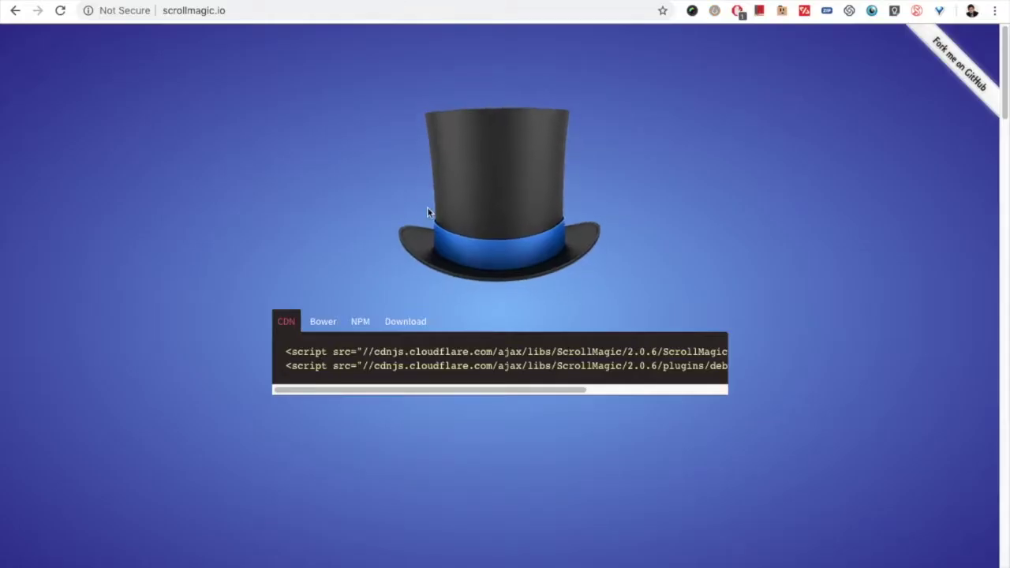
{"action": "scroll", "coordinate": [180, 276], "scroll_direction": "down", "scroll_amount": 3}
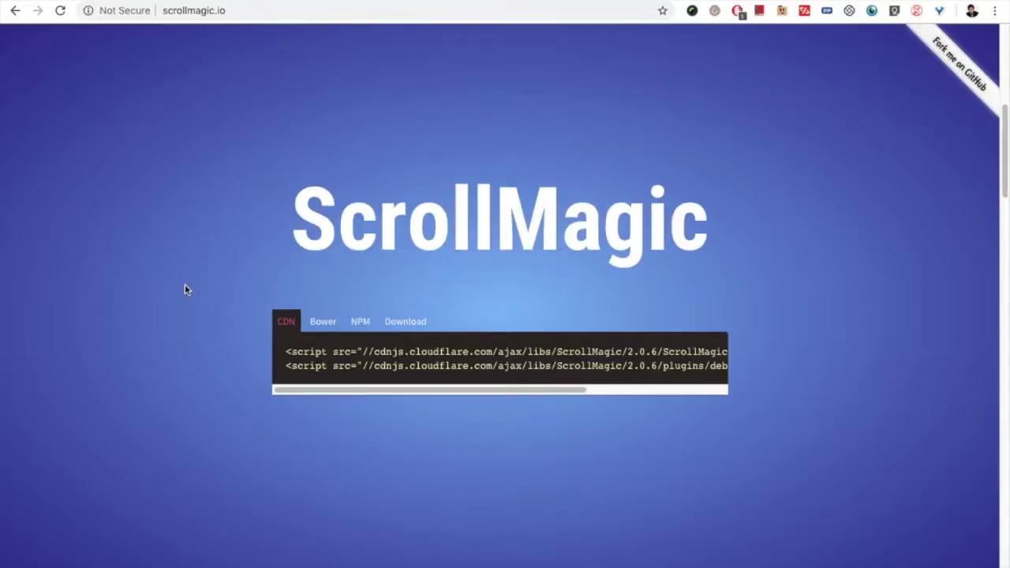
{"action": "scroll", "coordinate": [186, 286], "scroll_direction": "down", "scroll_amount": 3}
{"action": "scroll", "coordinate": [201, 283], "scroll_direction": "down", "scroll_amount": 4}
{"action": "scroll", "coordinate": [215, 279], "scroll_direction": "down", "scroll_amount": 4}
{"action": "scroll", "coordinate": [225, 275], "scroll_direction": "up", "scroll_amount": 3}
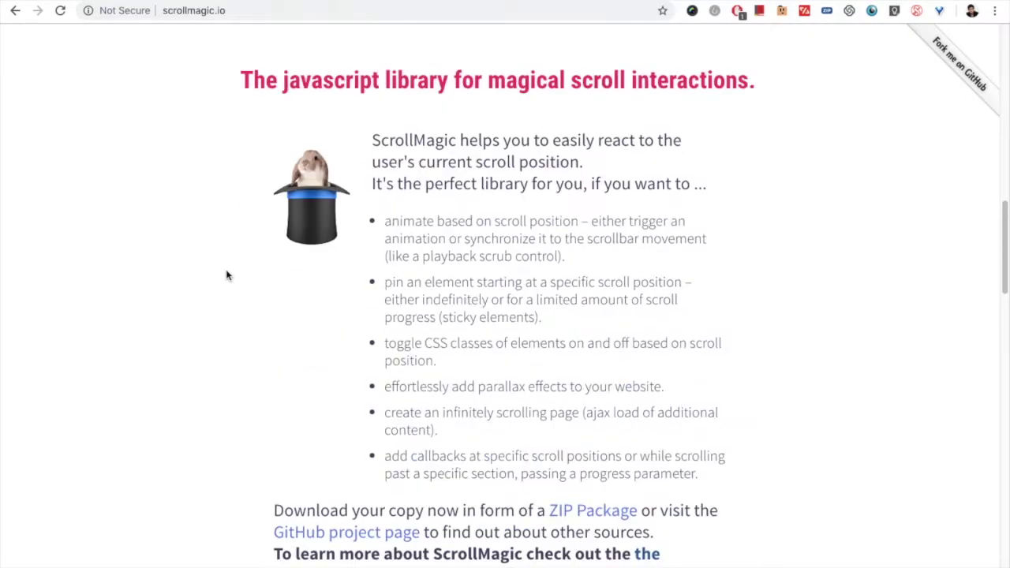
{"action": "scroll", "coordinate": [226, 275], "scroll_direction": "down", "scroll_amount": 5}
{"action": "scroll", "coordinate": [260, 275], "scroll_direction": "down", "scroll_amount": 10}
{"action": "scroll", "coordinate": [218, 239], "scroll_direction": "down", "scroll_amount": 4}
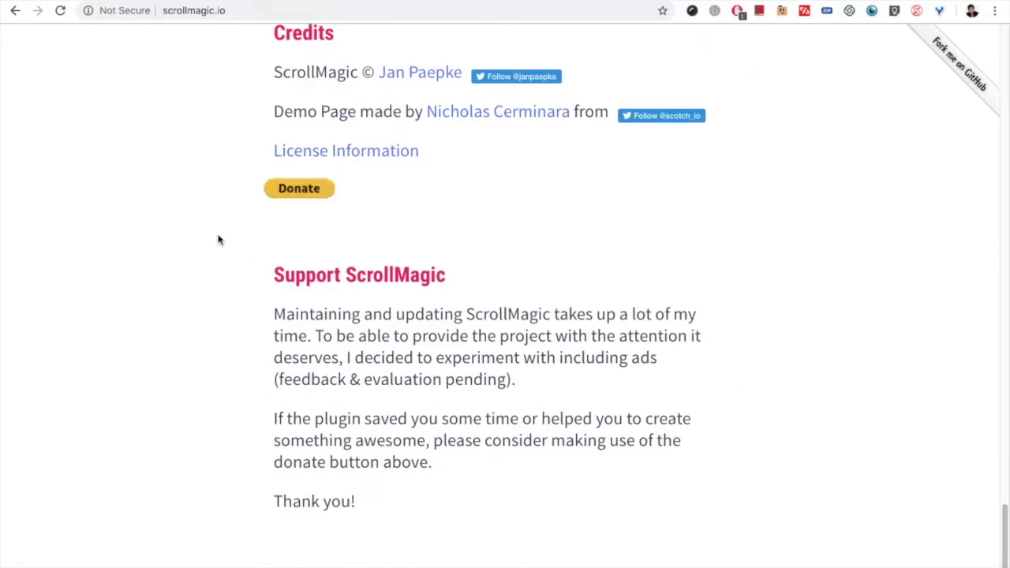
{"action": "scroll", "coordinate": [214, 239], "scroll_direction": "up", "scroll_amount": 15}
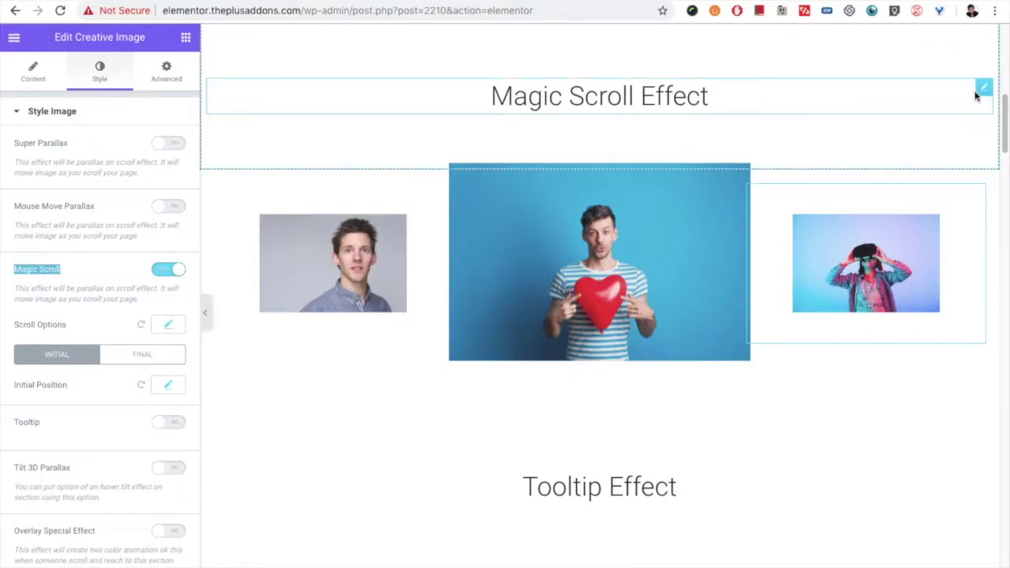
Enable Magic Scroll on the heading under Advanced > Plus Extras and show its offset and duration
{"action": "left_click", "coordinate": [984, 87]}
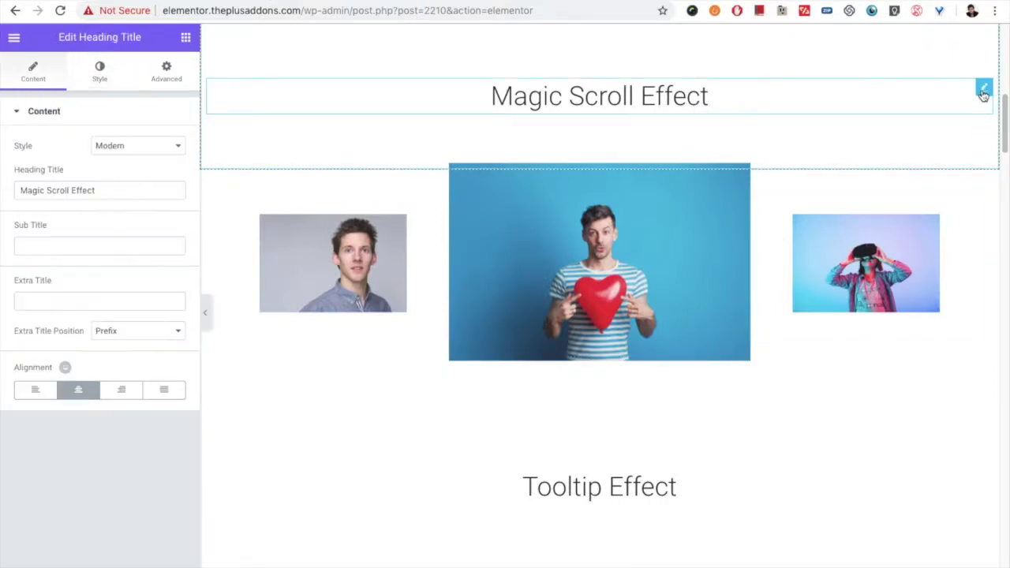
{"action": "left_click", "coordinate": [164, 77]}
{"action": "left_click", "coordinate": [160, 144]}
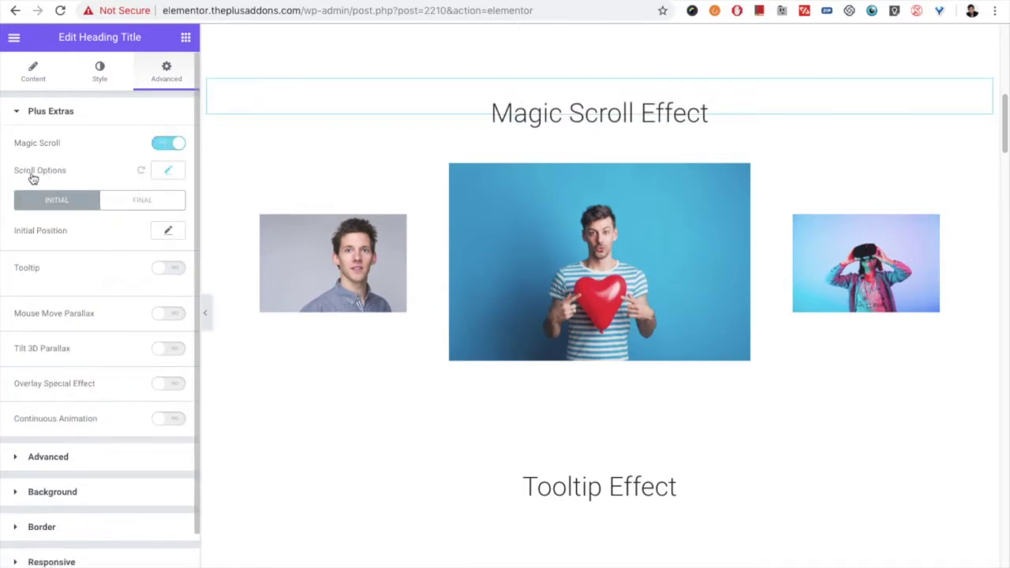
{"action": "left_click", "coordinate": [170, 173]}
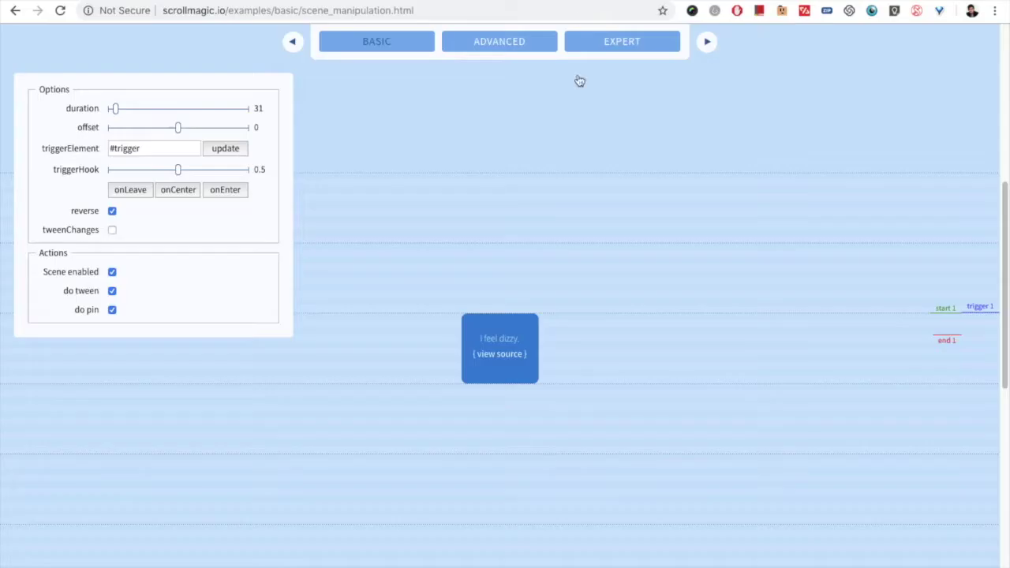
{"action": "scroll", "coordinate": [507, 203], "scroll_direction": "up", "scroll_amount": 5}
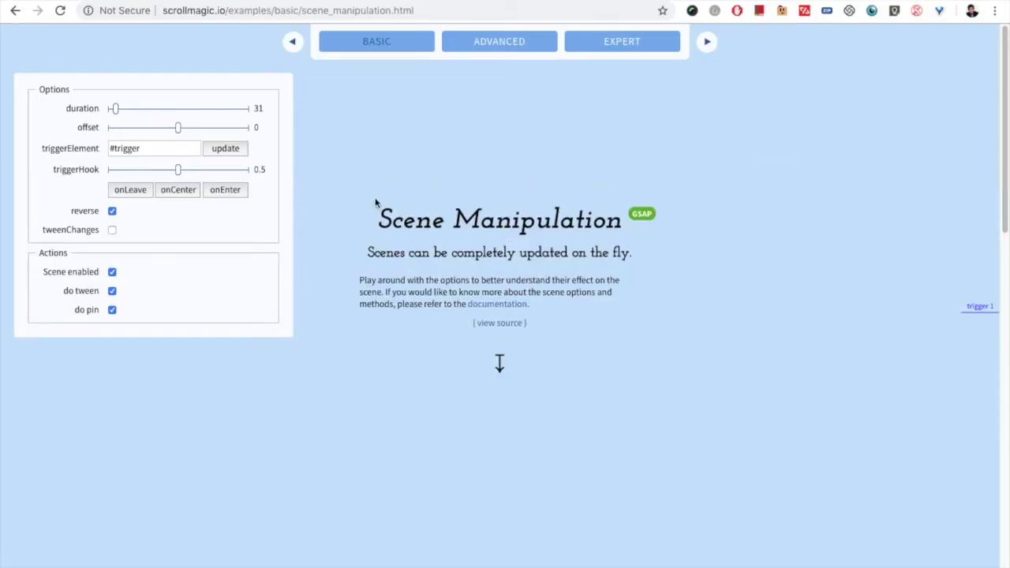
{"action": "scroll", "coordinate": [686, 390], "scroll_direction": "down", "scroll_amount": 2}
{"action": "scroll", "coordinate": [685, 390], "scroll_direction": "down", "scroll_amount": 2}
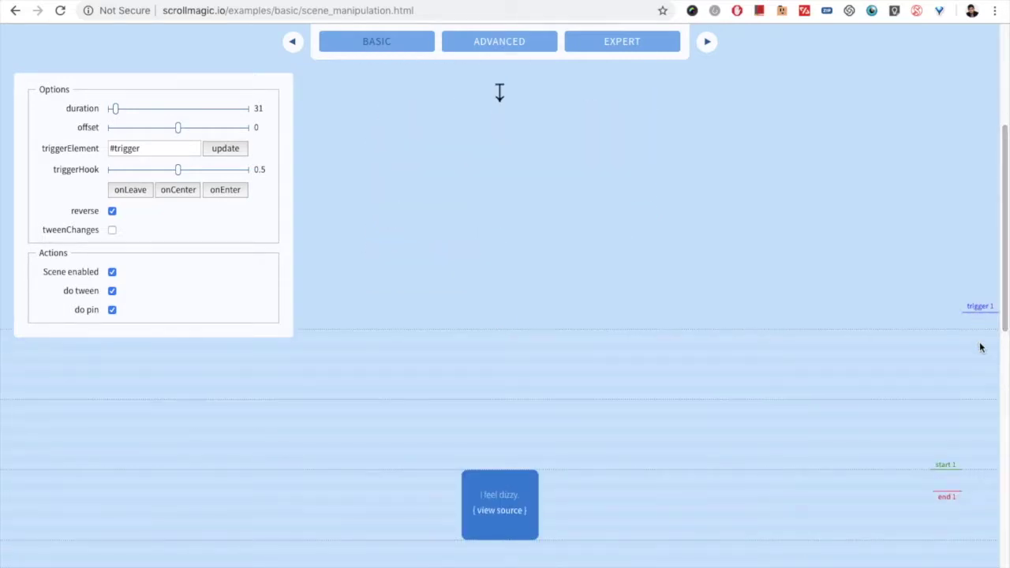
{"action": "scroll", "coordinate": [945, 475], "scroll_direction": "down", "scroll_amount": 2}
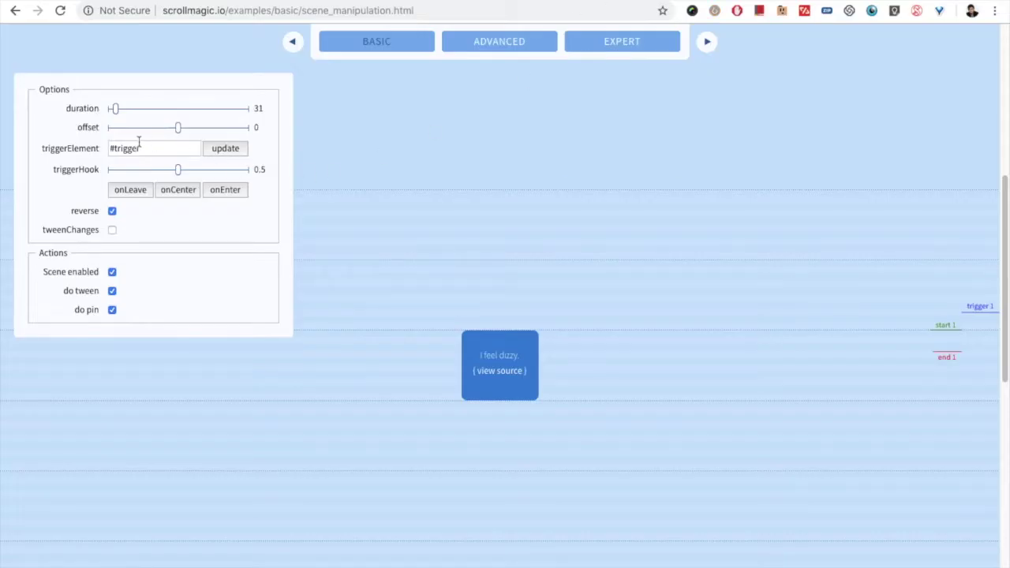
Try the demo offset slider, then set the duration to 251 and the offset to -172
{"action": "left_click_drag", "start_coordinate": [177, 128], "coordinate": [198, 133]}
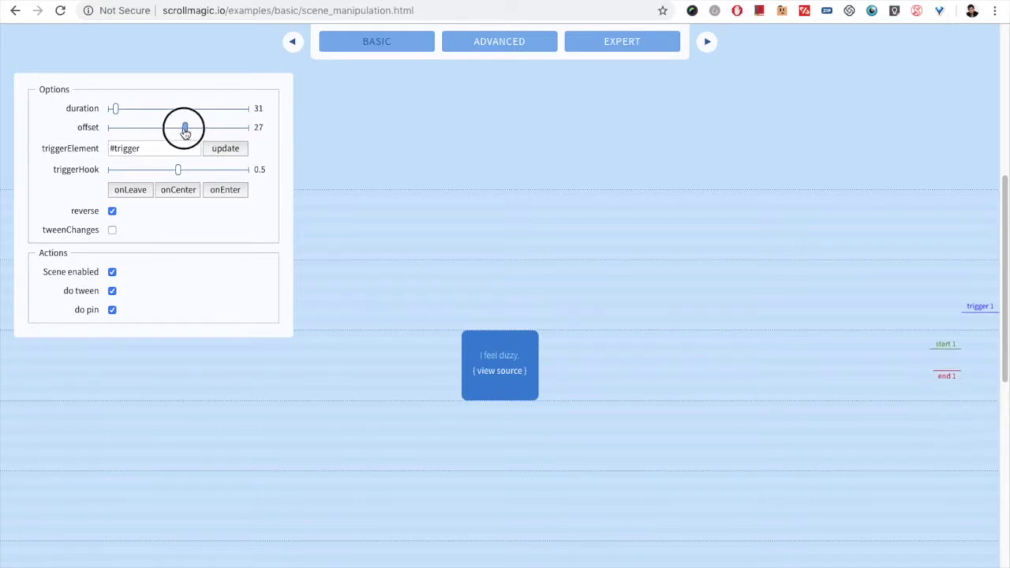
{"action": "left_click_drag", "start_coordinate": [198, 133], "coordinate": [184, 129]}
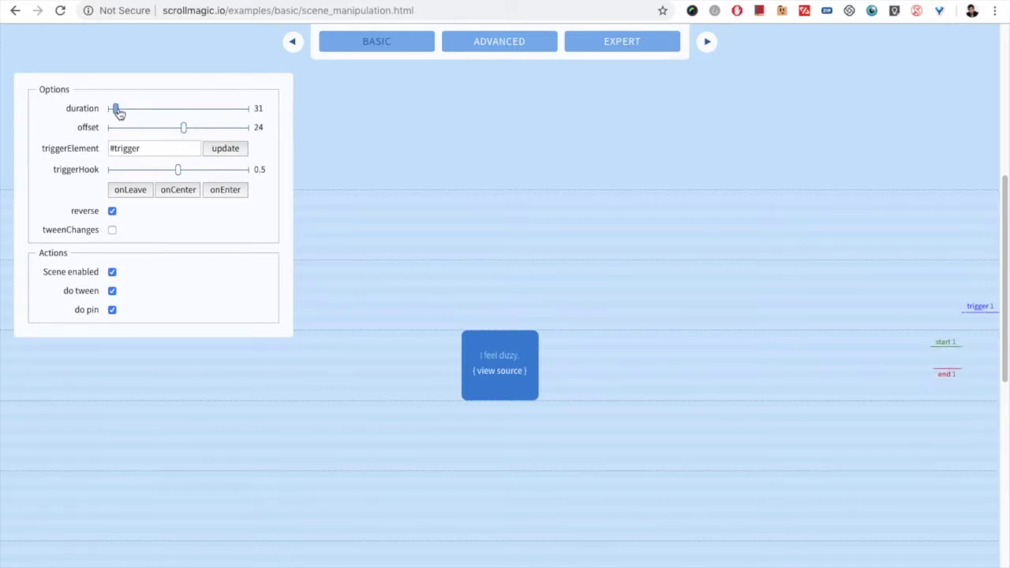
{"action": "mouse_move", "coordinate": [119, 111]}
{"action": "left_mouse_down"}
{"action": "mouse_move", "coordinate": [168, 110]}
{"action": "mouse_move", "coordinate": [152, 133]}
{"action": "mouse_move", "coordinate": [173, 139]}
{"action": "mouse_move", "coordinate": [234, 133]}
{"action": "left_mouse_up"}
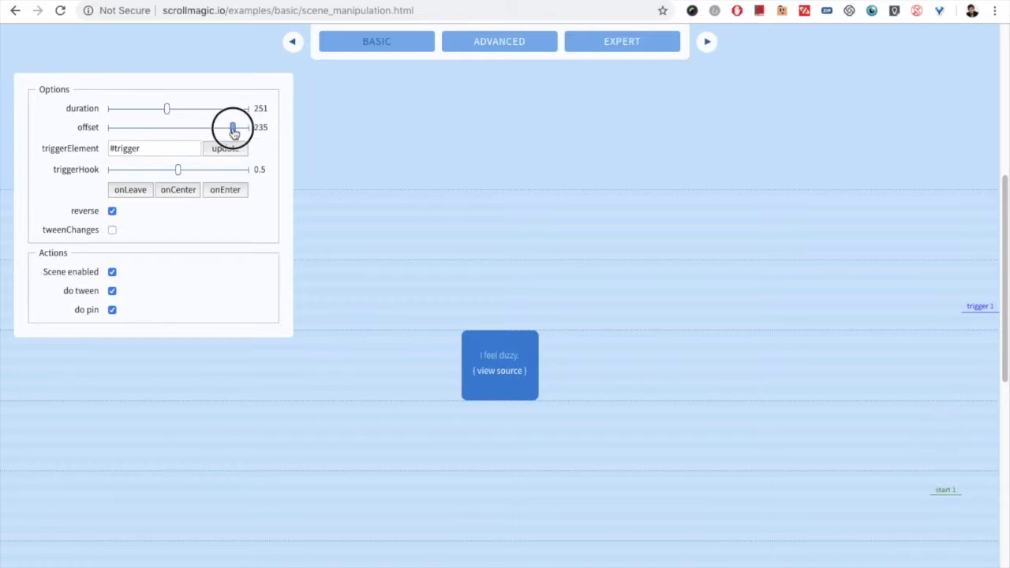
{"action": "mouse_move", "coordinate": [232, 128]}
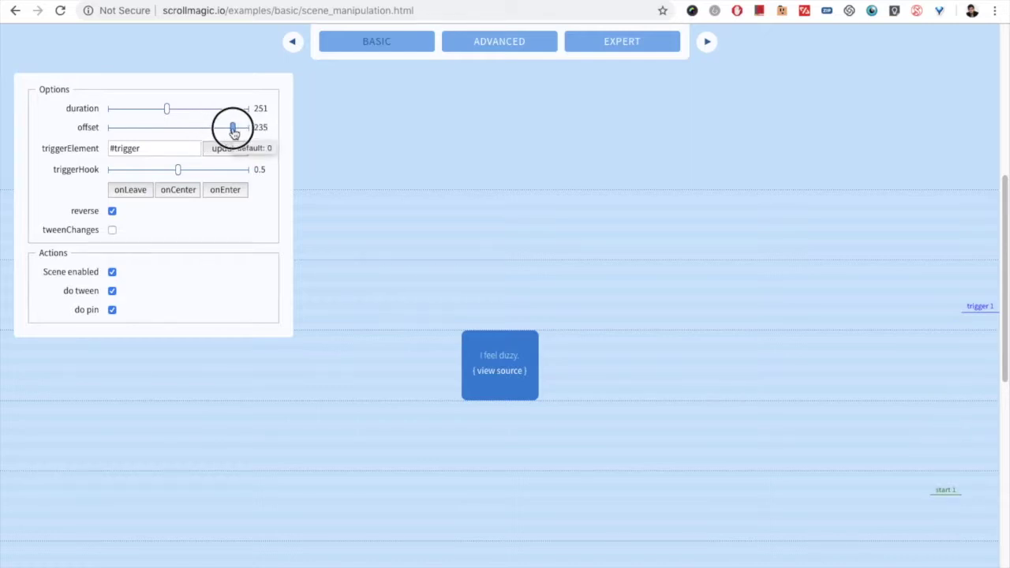
{"action": "mouse_move", "coordinate": [233, 132]}
{"action": "left_mouse_down"}
{"action": "mouse_move", "coordinate": [113, 131]}
{"action": "mouse_move", "coordinate": [137, 135]}
{"action": "left_mouse_up"}
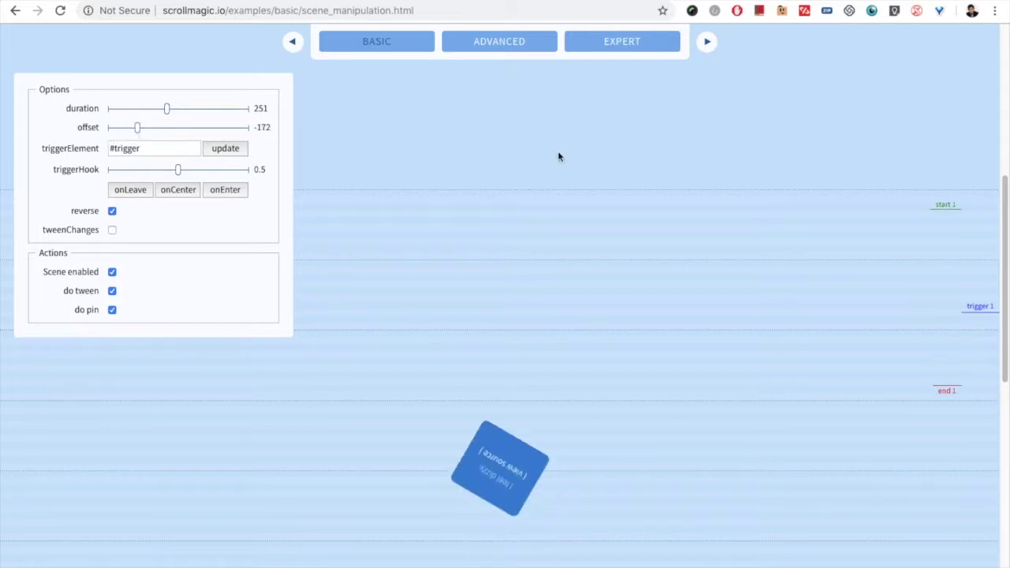
{"action": "scroll", "coordinate": [863, 270], "scroll_direction": "up", "scroll_amount": 3}
{"action": "scroll", "coordinate": [849, 271], "scroll_direction": "down", "scroll_amount": 1}
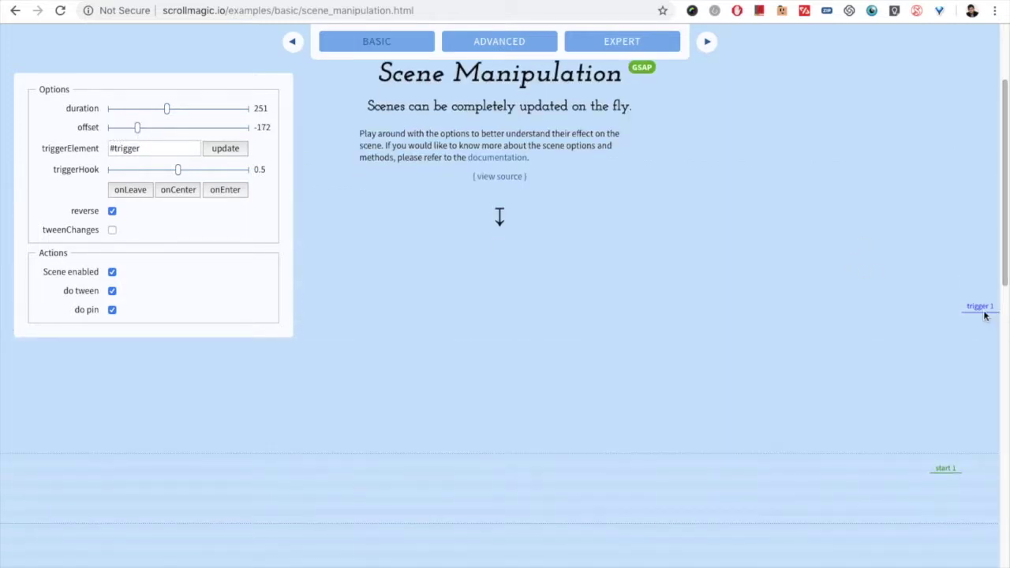
{"action": "scroll", "coordinate": [720, 303], "scroll_direction": "down", "scroll_amount": 3}
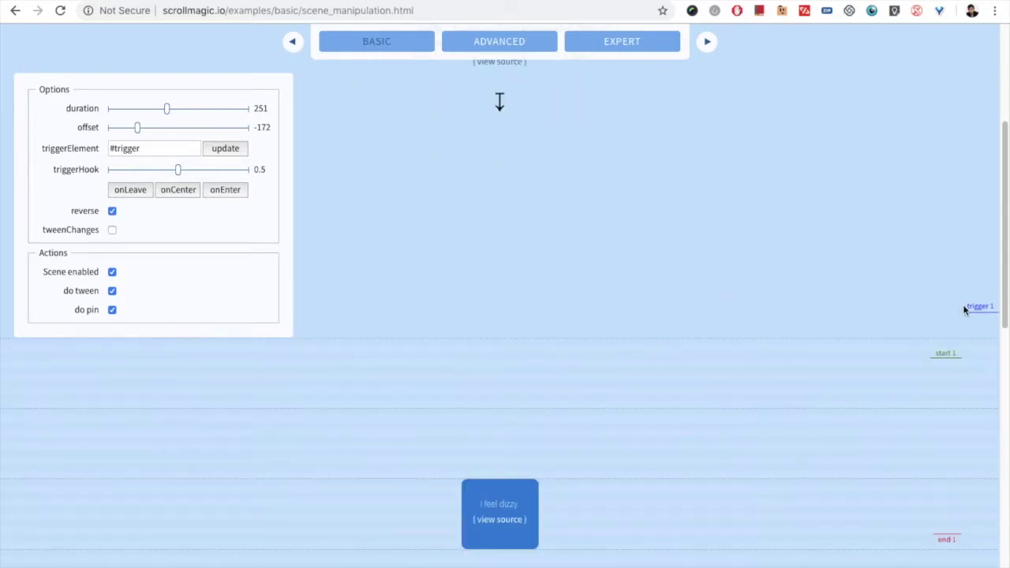
{"action": "scroll", "coordinate": [756, 343], "scroll_direction": "down", "scroll_amount": 1}
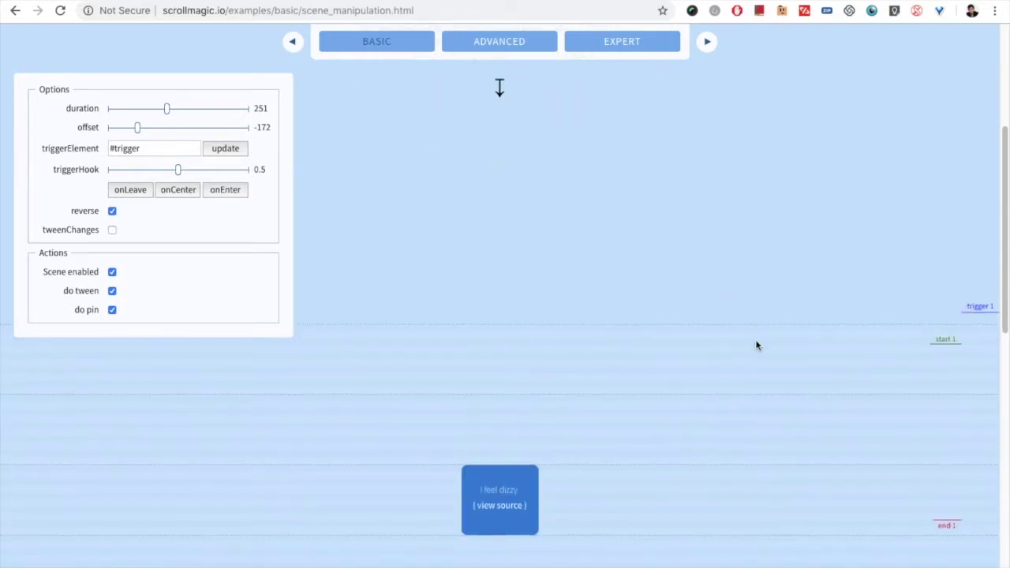
{"action": "scroll", "coordinate": [756, 347], "scroll_direction": "down", "scroll_amount": 1}
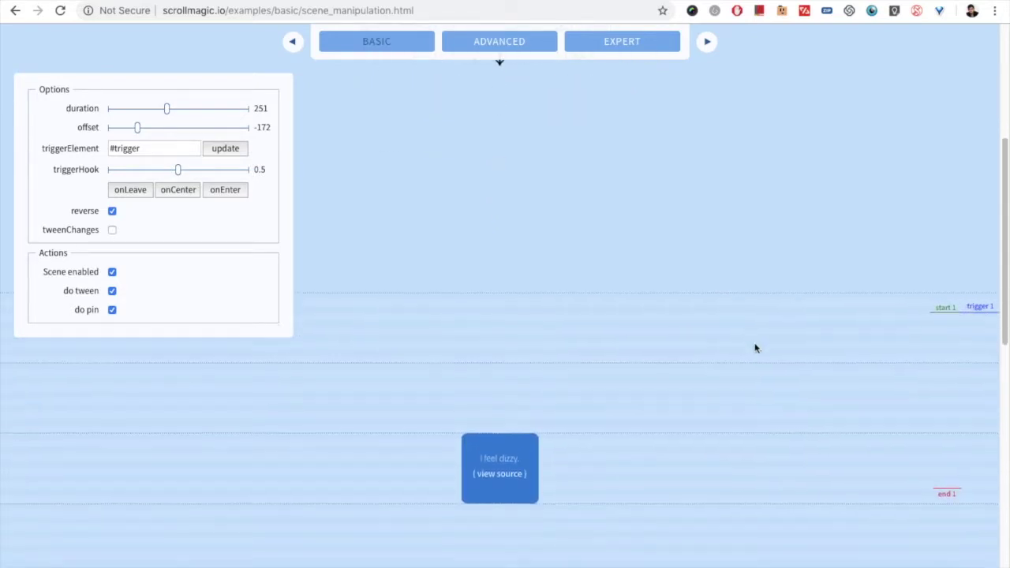
{"action": "scroll", "coordinate": [755, 348], "scroll_direction": "down", "scroll_amount": 1}
{"action": "scroll", "coordinate": [755, 348], "scroll_direction": "down", "scroll_amount": 1}
{"action": "scroll", "coordinate": [755, 348], "scroll_direction": "down", "scroll_amount": 1}
{"action": "scroll", "coordinate": [755, 348], "scroll_direction": "down", "scroll_amount": 1}
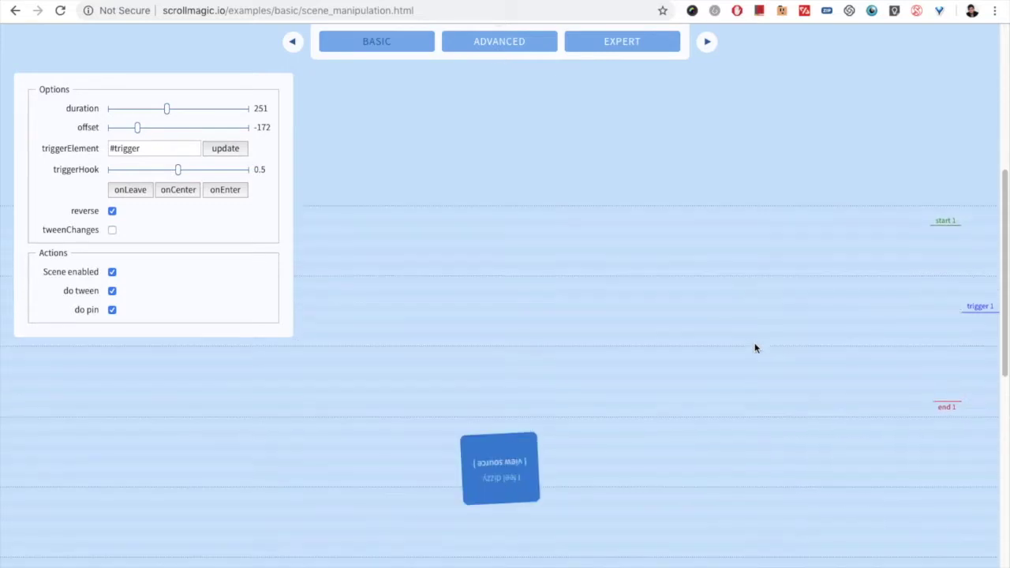
{"action": "scroll", "coordinate": [755, 348], "scroll_direction": "down", "scroll_amount": 2}
{"action": "scroll", "coordinate": [755, 348], "scroll_direction": "down", "scroll_amount": 1}
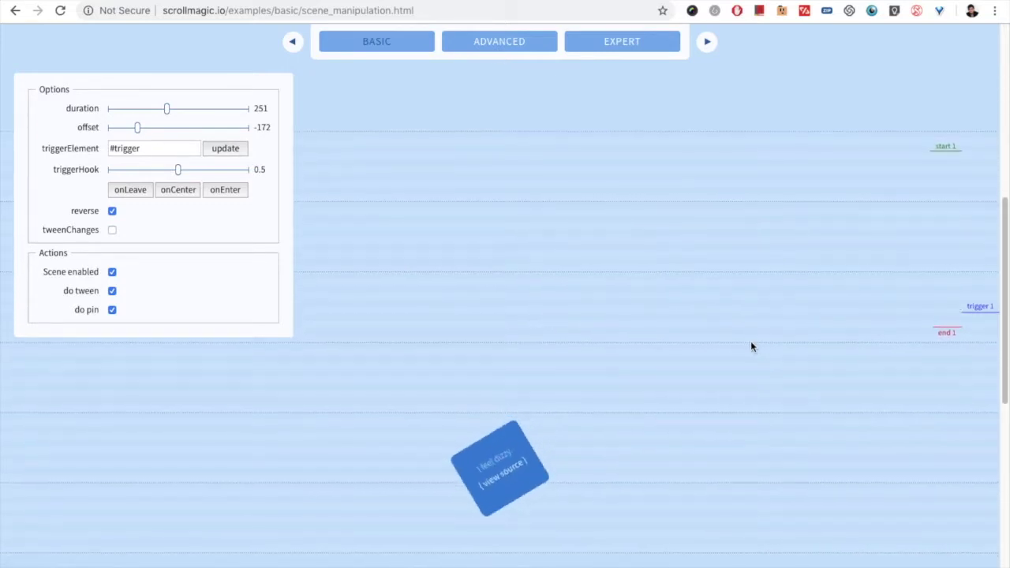
{"action": "scroll", "coordinate": [750, 346], "scroll_direction": "down", "scroll_amount": 2}
{"action": "scroll", "coordinate": [751, 345], "scroll_direction": "up", "scroll_amount": 1}
{"action": "scroll", "coordinate": [752, 344], "scroll_direction": "down", "scroll_amount": 5}
{"action": "scroll", "coordinate": [752, 344], "scroll_direction": "up", "scroll_amount": 5}
{"action": "scroll", "coordinate": [751, 344], "scroll_direction": "up", "scroll_amount": 2}
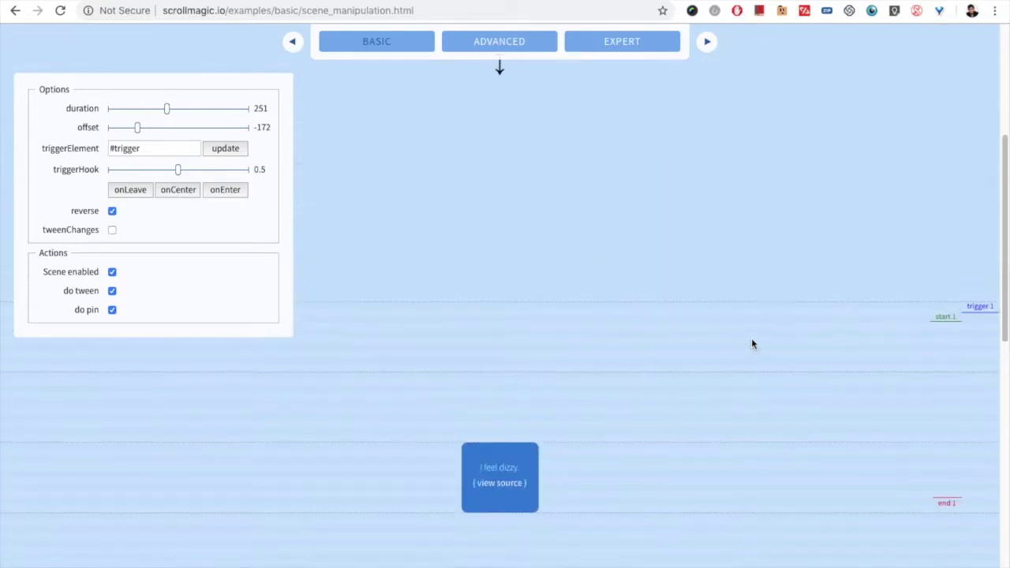
{"action": "scroll", "coordinate": [753, 343], "scroll_direction": "up", "scroll_amount": 4}
{"action": "scroll", "coordinate": [753, 343], "scroll_direction": "down", "scroll_amount": 3}
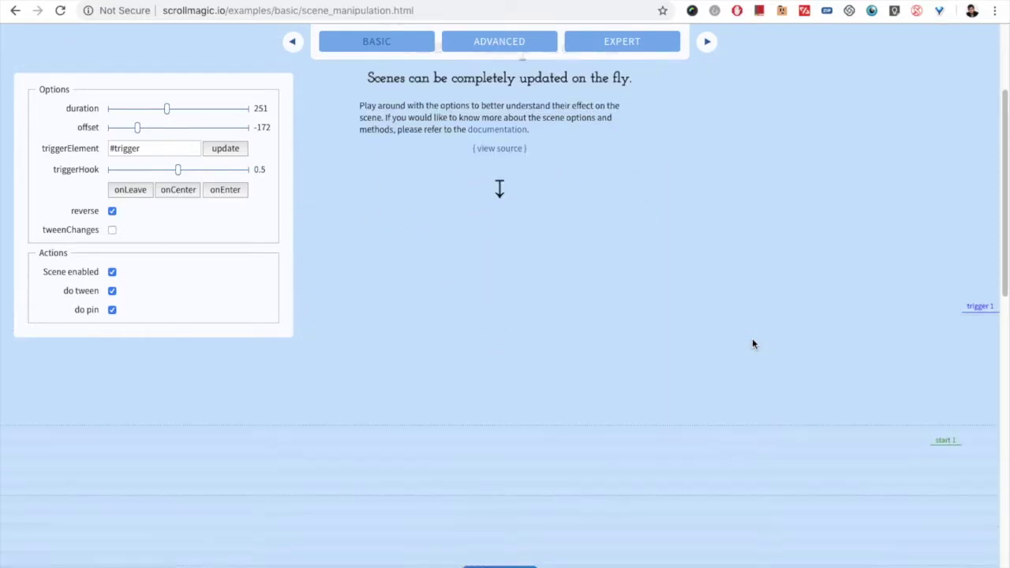
{"action": "scroll", "coordinate": [753, 343], "scroll_direction": "down", "scroll_amount": 4}
{"action": "scroll", "coordinate": [752, 344], "scroll_direction": "up", "scroll_amount": 1}
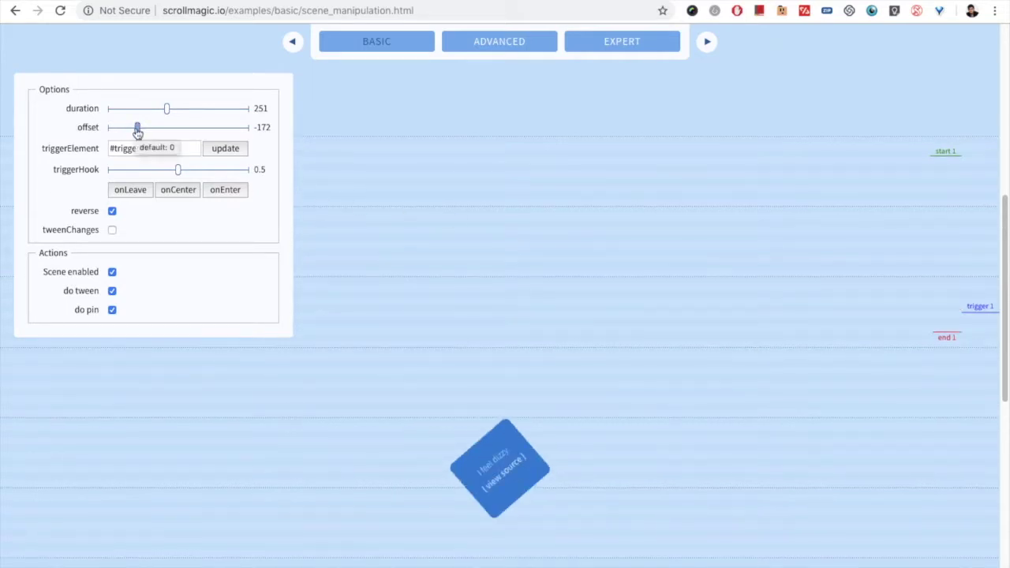
{"action": "mouse_move", "coordinate": [138, 129]}
{"action": "left_mouse_down"}
{"action": "mouse_move", "coordinate": [215, 137]}
{"action": "mouse_move", "coordinate": [170, 137]}
{"action": "left_mouse_up"}
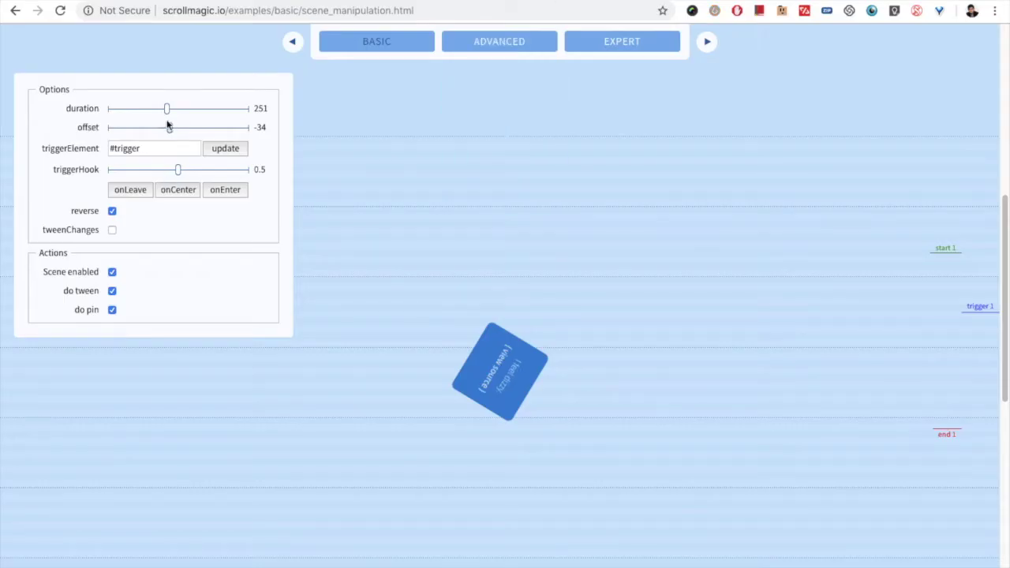
Stretch the demo scene's duration from 251 to its 600 maximum, keeping the offset at -34
{"action": "left_click_drag", "start_coordinate": [166, 110], "coordinate": [232, 110]}
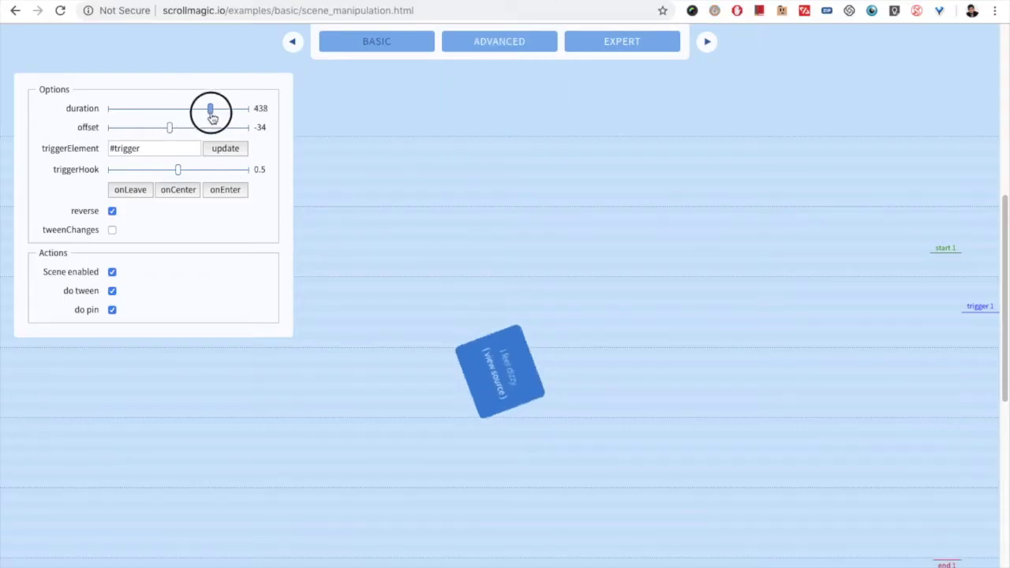
{"action": "left_click_drag", "start_coordinate": [233, 111], "coordinate": [254, 111]}
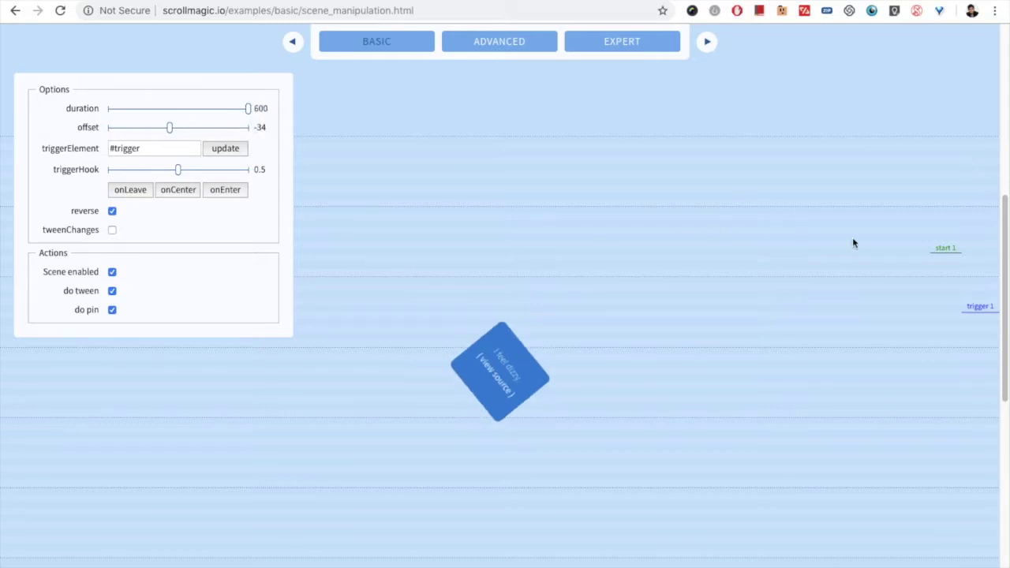
{"action": "scroll", "coordinate": [821, 300], "scroll_direction": "up", "scroll_amount": 3}
{"action": "scroll", "coordinate": [797, 299], "scroll_direction": "down", "scroll_amount": 1}
{"action": "scroll", "coordinate": [792, 293], "scroll_direction": "down", "scroll_amount": 1}
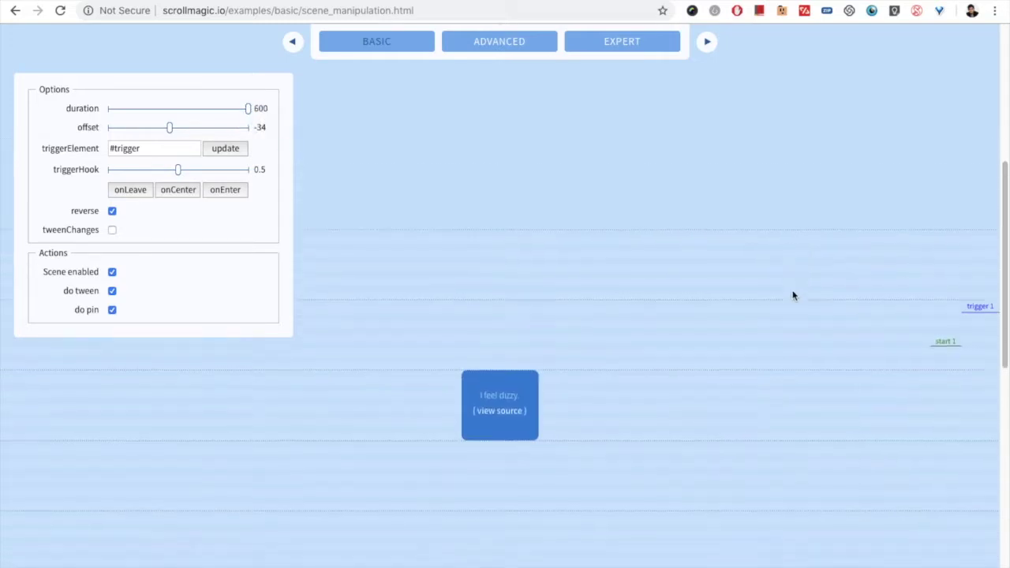
{"action": "scroll", "coordinate": [793, 293], "scroll_direction": "down", "scroll_amount": 1}
{"action": "scroll", "coordinate": [793, 293], "scroll_direction": "up", "scroll_amount": 1}
{"action": "scroll", "coordinate": [794, 293], "scroll_direction": "up", "scroll_amount": 4}
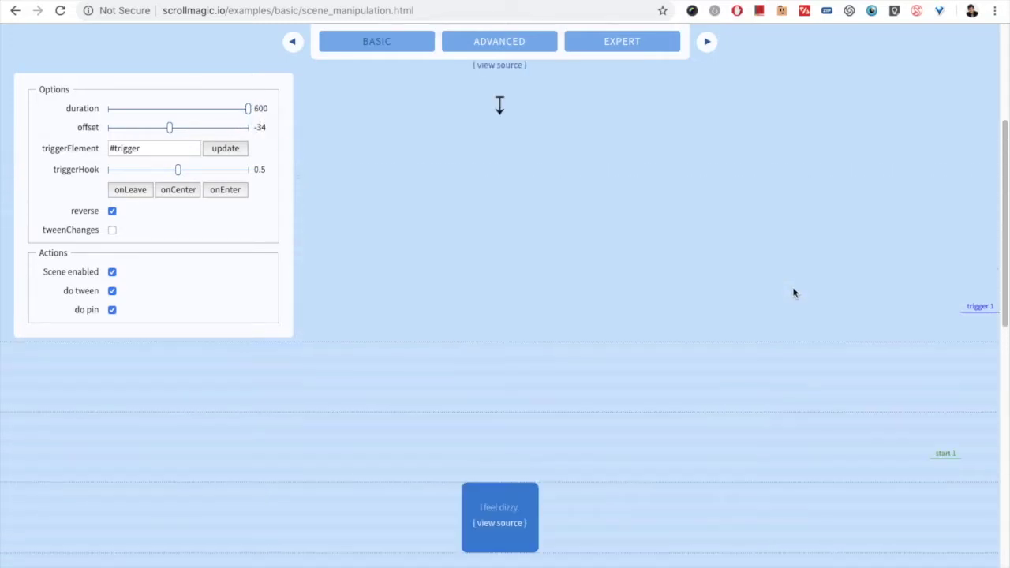
{"action": "scroll", "coordinate": [794, 293], "scroll_direction": "down", "scroll_amount": 4}
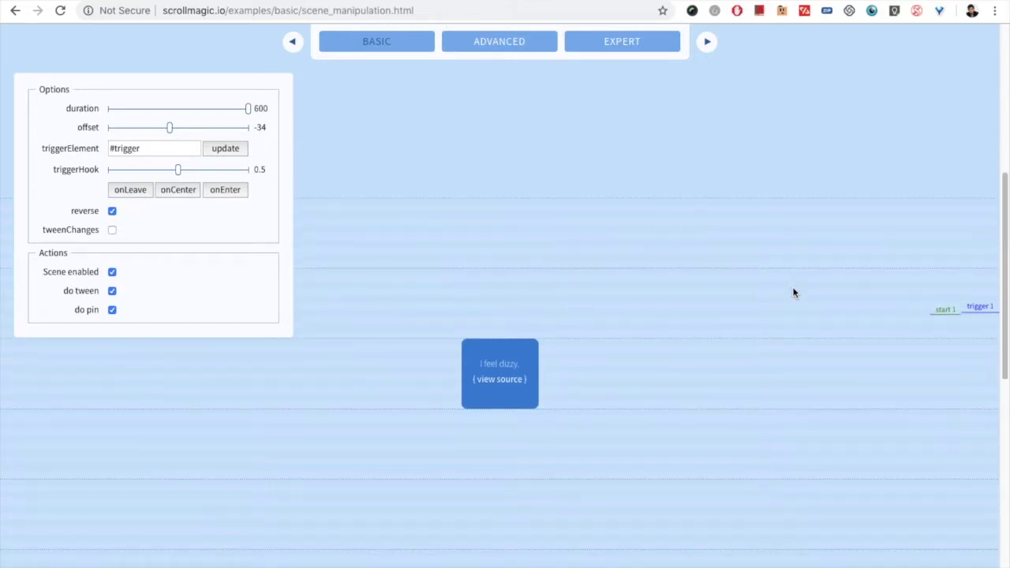
{"action": "scroll", "coordinate": [793, 293], "scroll_direction": "down", "scroll_amount": 1}
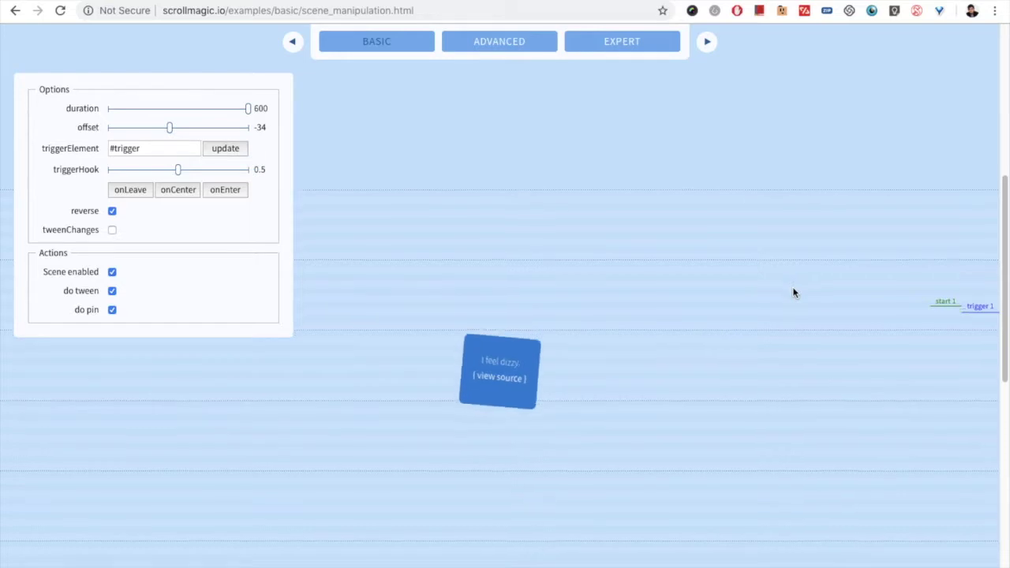
{"action": "scroll", "coordinate": [794, 293], "scroll_direction": "down", "scroll_amount": 3}
{"action": "scroll", "coordinate": [794, 292], "scroll_direction": "down", "scroll_amount": 4}
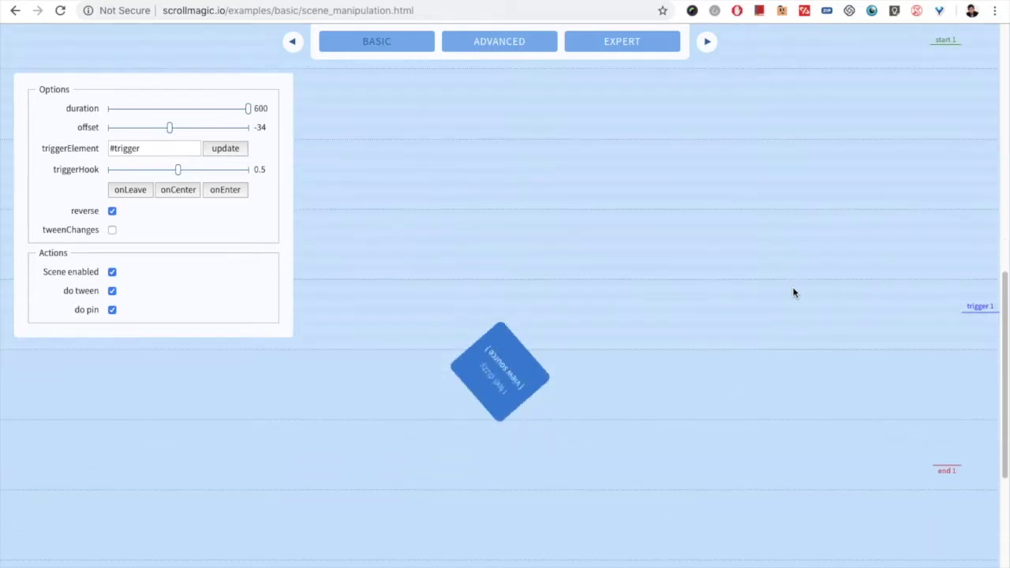
{"action": "scroll", "coordinate": [794, 293], "scroll_direction": "down", "scroll_amount": 4}
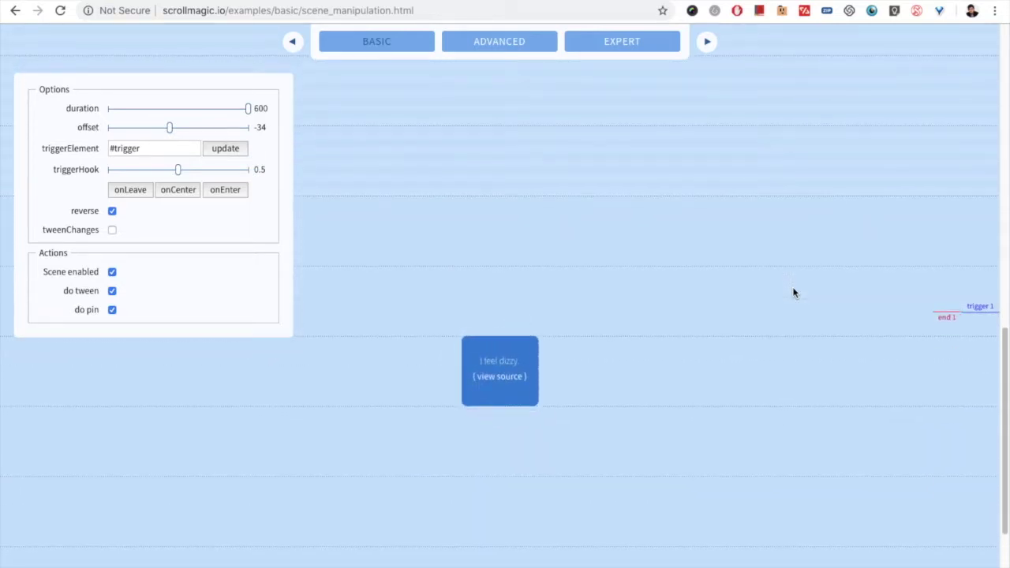
{"action": "scroll", "coordinate": [793, 293], "scroll_direction": "up", "scroll_amount": 3}
{"action": "scroll", "coordinate": [793, 293], "scroll_direction": "up", "scroll_amount": 3}
{"action": "scroll", "coordinate": [792, 287], "scroll_direction": "up", "scroll_amount": 1}
{"action": "scroll", "coordinate": [793, 286], "scroll_direction": "up", "scroll_amount": 2}
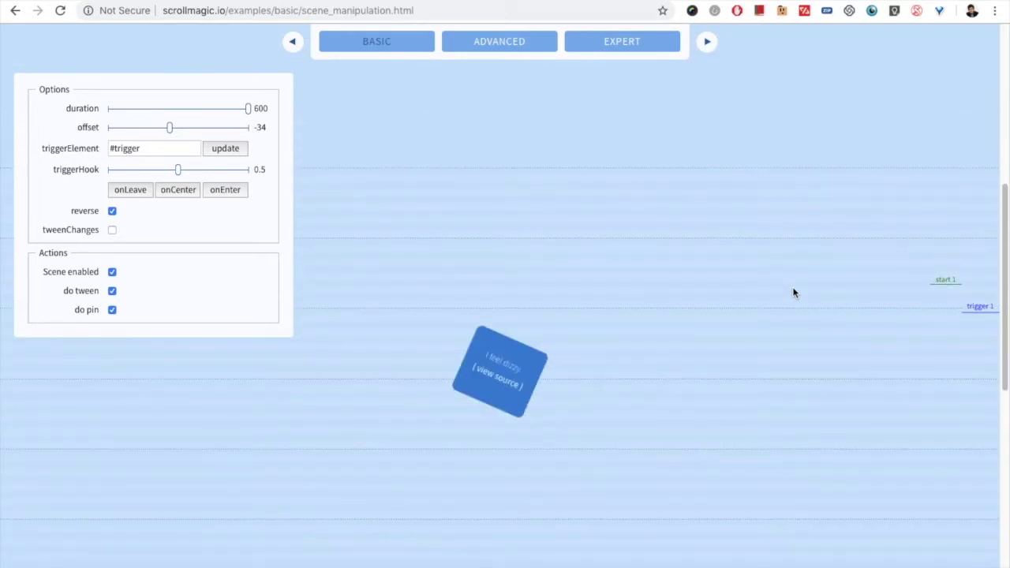
{"action": "scroll", "coordinate": [790, 290], "scroll_direction": "down", "scroll_amount": 1}
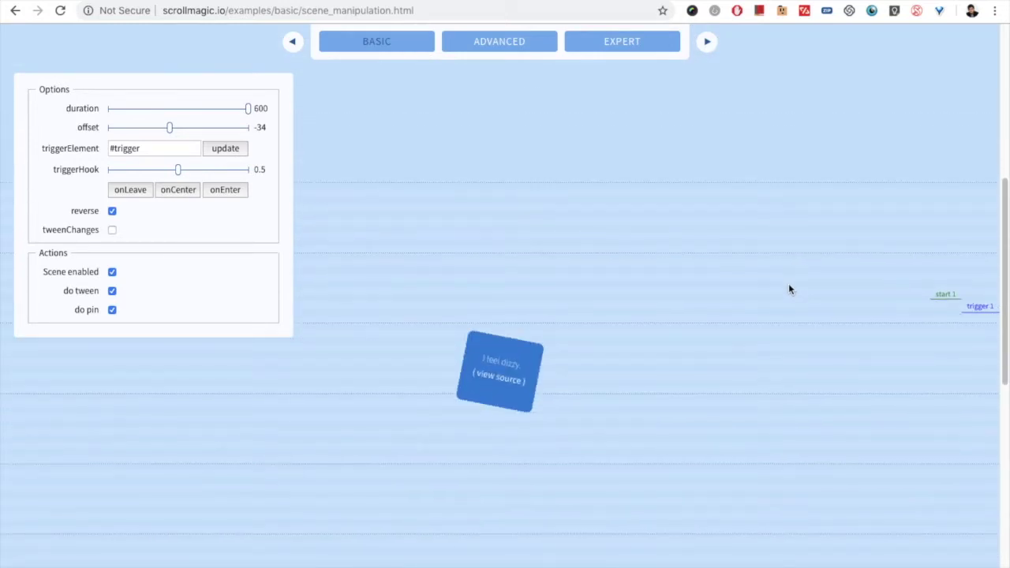
{"action": "scroll", "coordinate": [789, 289], "scroll_direction": "down", "scroll_amount": 1}
{"action": "scroll", "coordinate": [790, 289], "scroll_direction": "down", "scroll_amount": 2}
{"action": "scroll", "coordinate": [789, 290], "scroll_direction": "down", "scroll_amount": 3}
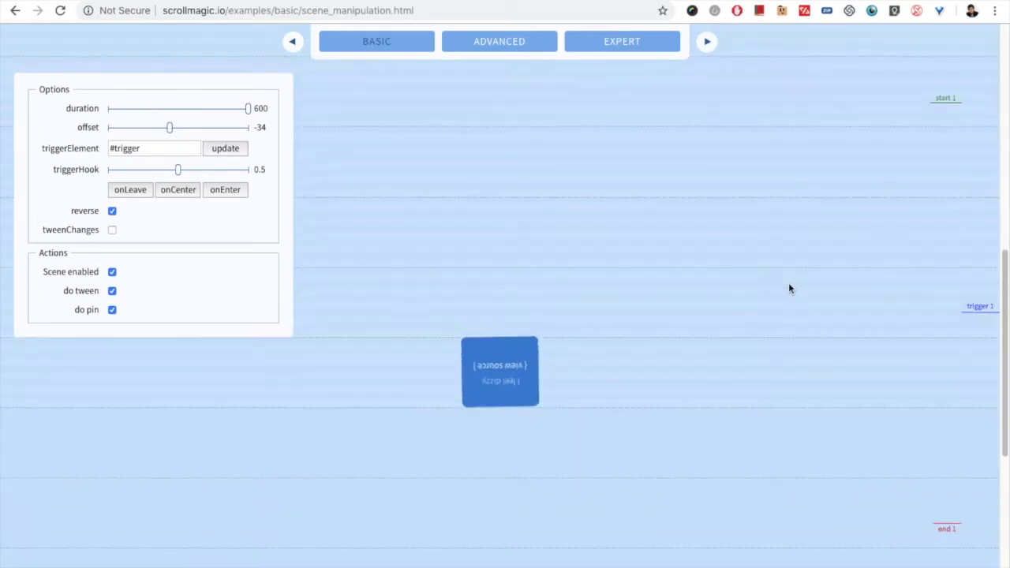
{"action": "scroll", "coordinate": [789, 285], "scroll_direction": "down", "scroll_amount": 1}
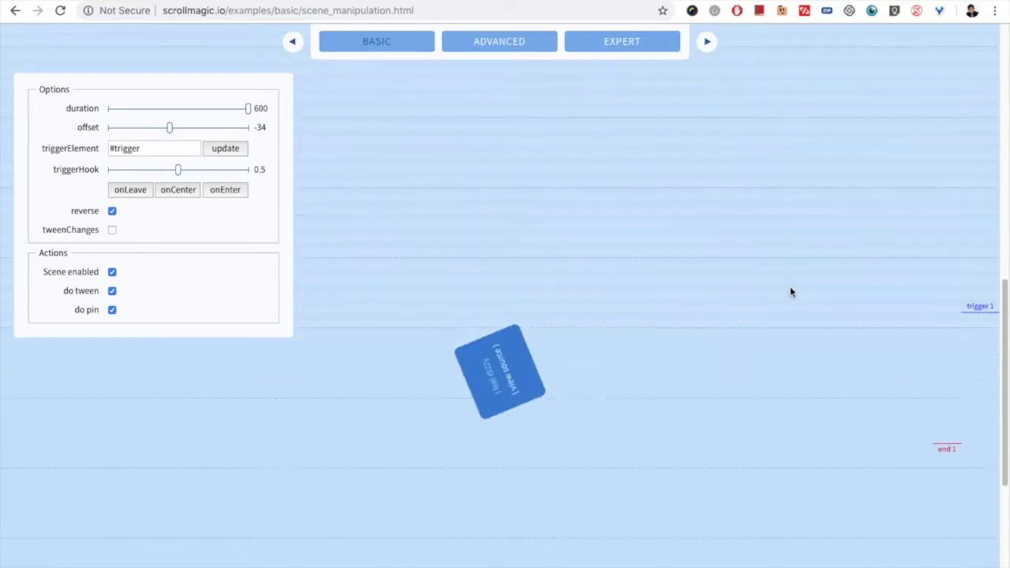
{"action": "scroll", "coordinate": [790, 286], "scroll_direction": "down", "scroll_amount": 2}
{"action": "scroll", "coordinate": [790, 287], "scroll_direction": "up", "scroll_amount": 10}
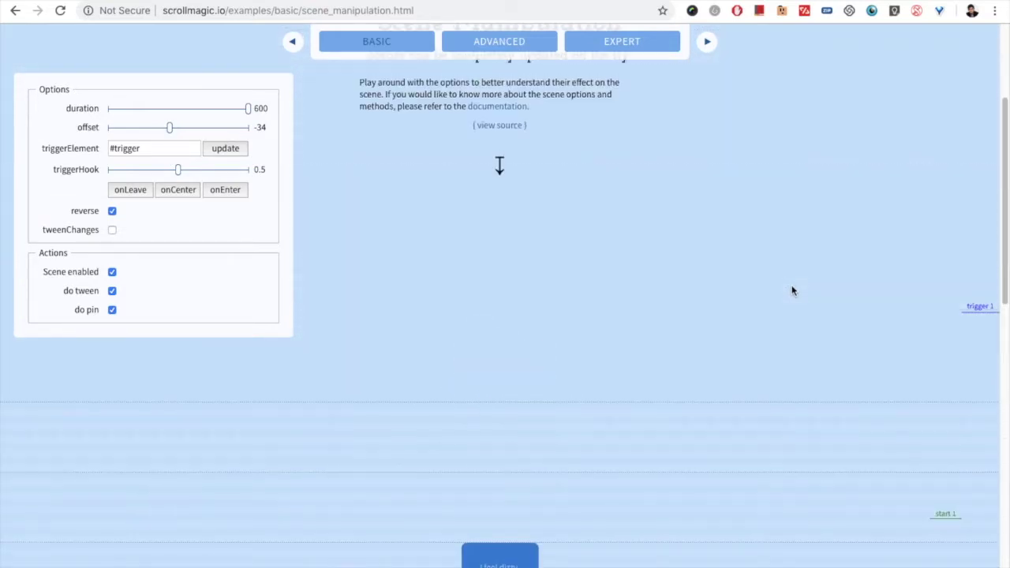
{"action": "scroll", "coordinate": [791, 286], "scroll_direction": "down", "scroll_amount": 10}
{"action": "scroll", "coordinate": [791, 286], "scroll_direction": "up", "scroll_amount": 2}
{"action": "scroll", "coordinate": [791, 291], "scroll_direction": "up", "scroll_amount": 2}
{"action": "scroll", "coordinate": [790, 291], "scroll_direction": "up", "scroll_amount": 1}
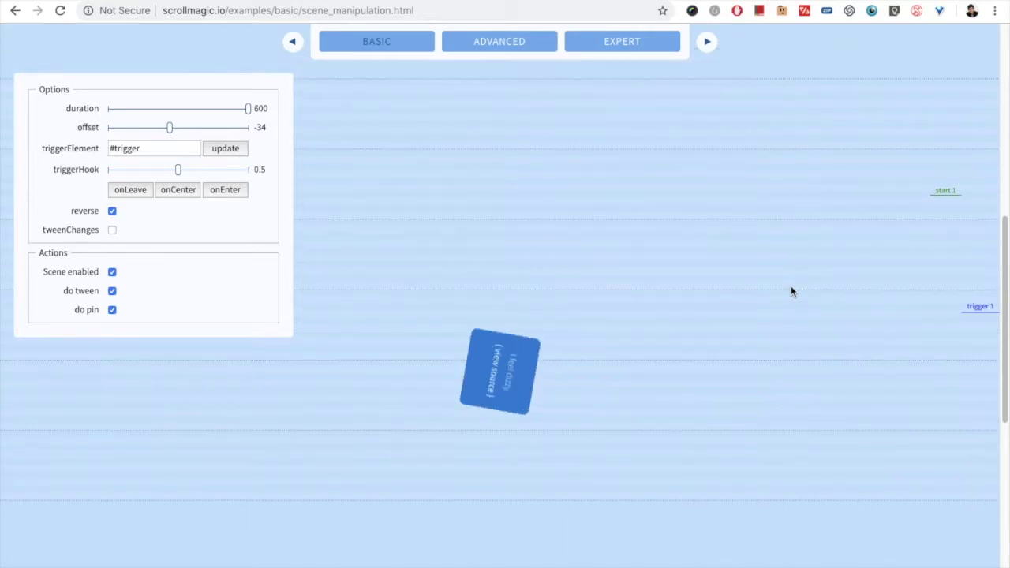
{"action": "scroll", "coordinate": [790, 291], "scroll_direction": "up", "scroll_amount": 2}
{"action": "scroll", "coordinate": [790, 289], "scroll_direction": "down", "scroll_amount": 2}
{"action": "scroll", "coordinate": [789, 291], "scroll_direction": "down", "scroll_amount": 4}
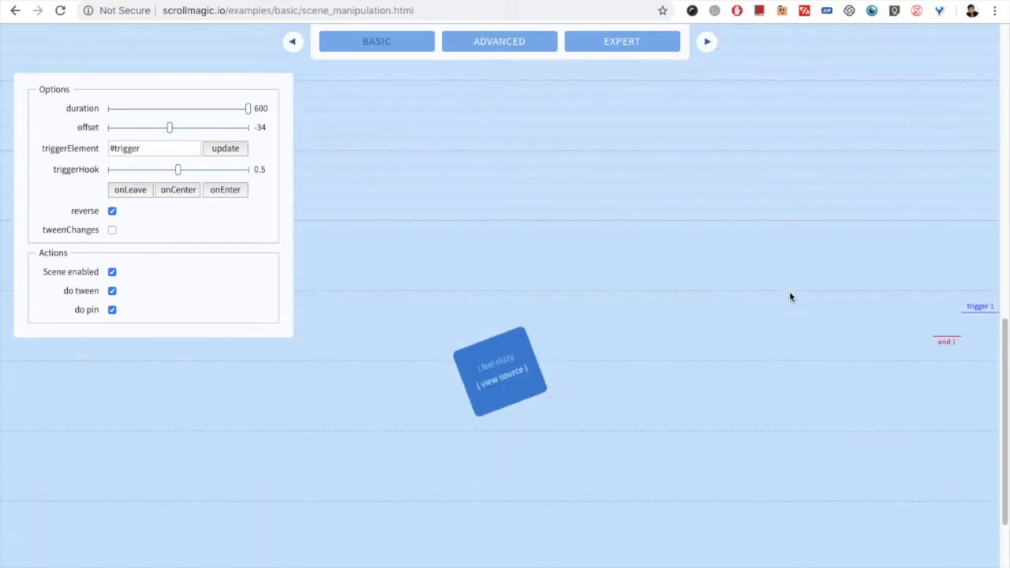
{"action": "scroll", "coordinate": [777, 285], "scroll_direction": "up", "scroll_amount": 5}
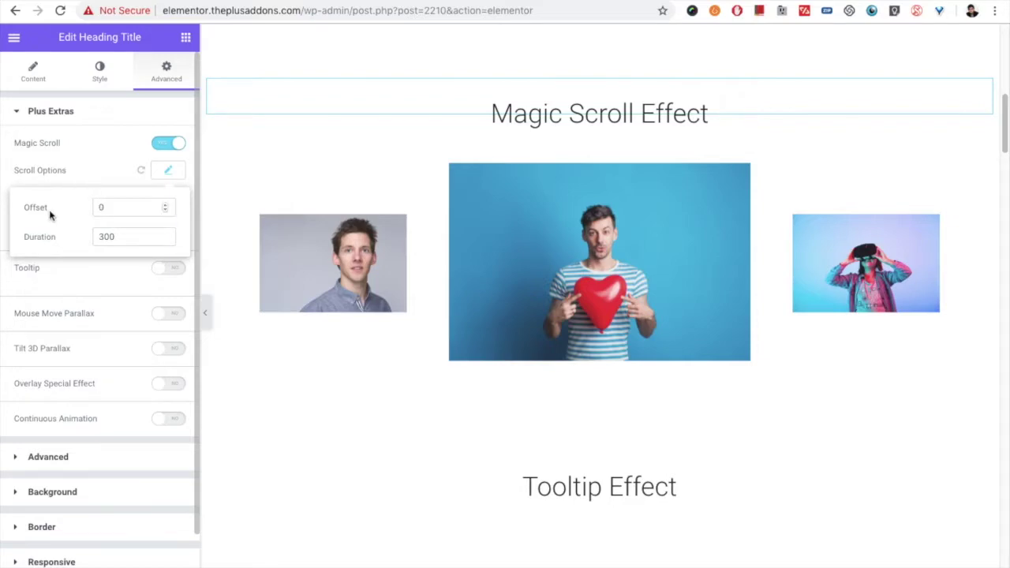
{"action": "left_click", "coordinate": [163, 175]}
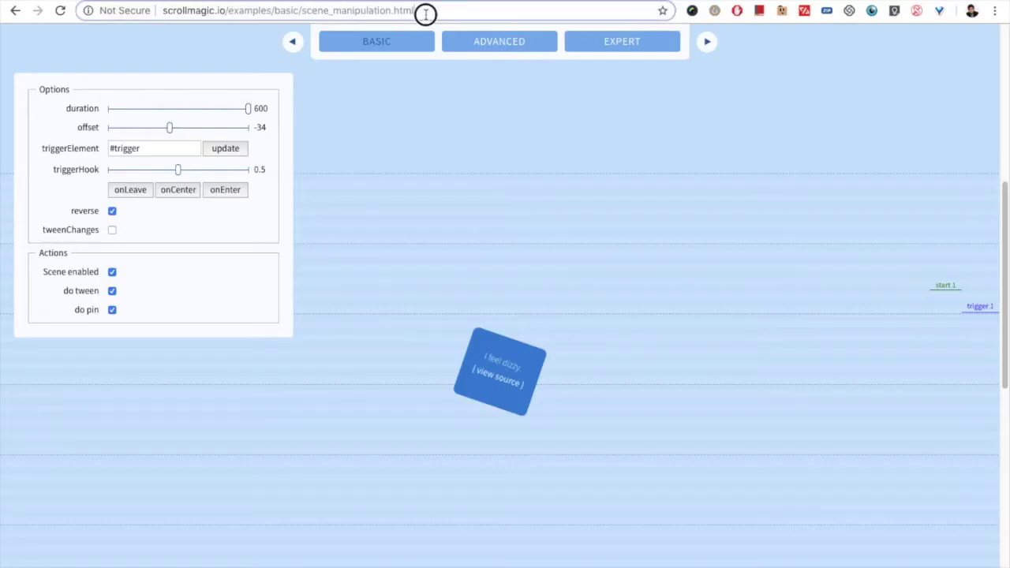
{"action": "left_click", "coordinate": [425, 14]}
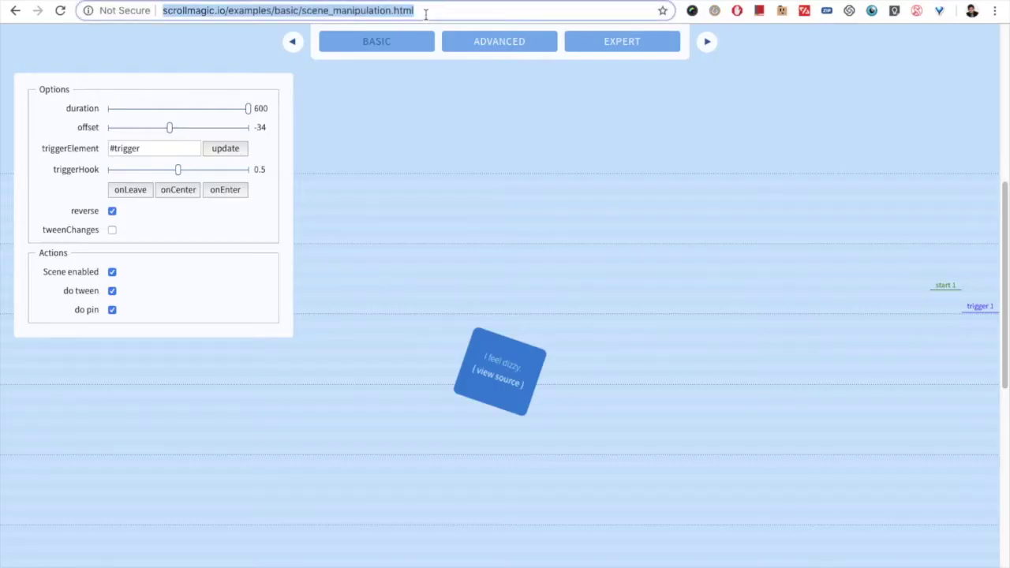
Scroll through the Scene Manipulation demo at duration 600 and offset -34 to preview it
{"action": "scroll", "coordinate": [829, 316], "scroll_direction": "down", "scroll_amount": 3}
{"action": "scroll", "coordinate": [826, 317], "scroll_direction": "up", "scroll_amount": 10}
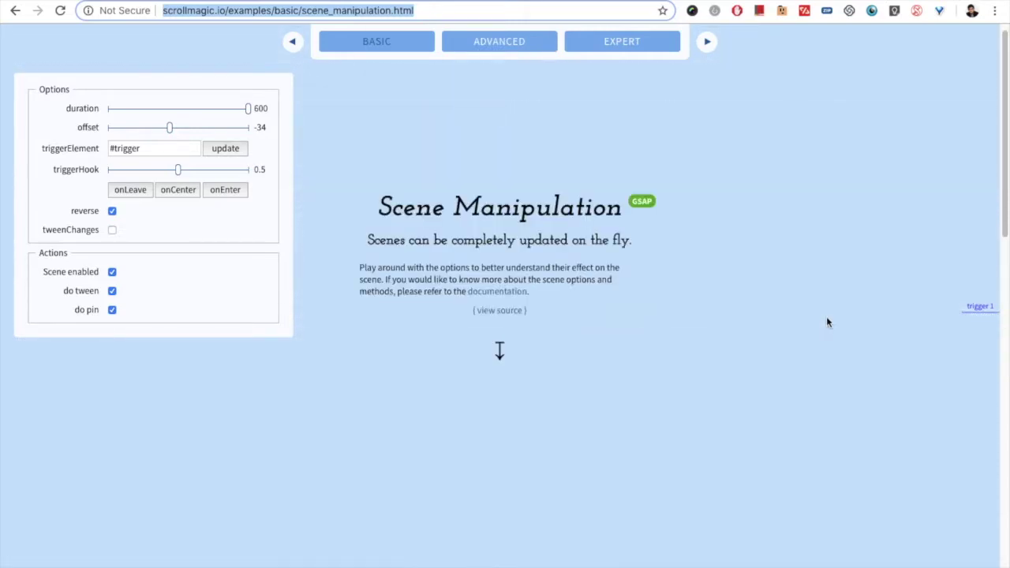
{"action": "scroll", "coordinate": [826, 316], "scroll_direction": "down", "scroll_amount": 8}
{"action": "scroll", "coordinate": [826, 322], "scroll_direction": "down", "scroll_amount": 2}
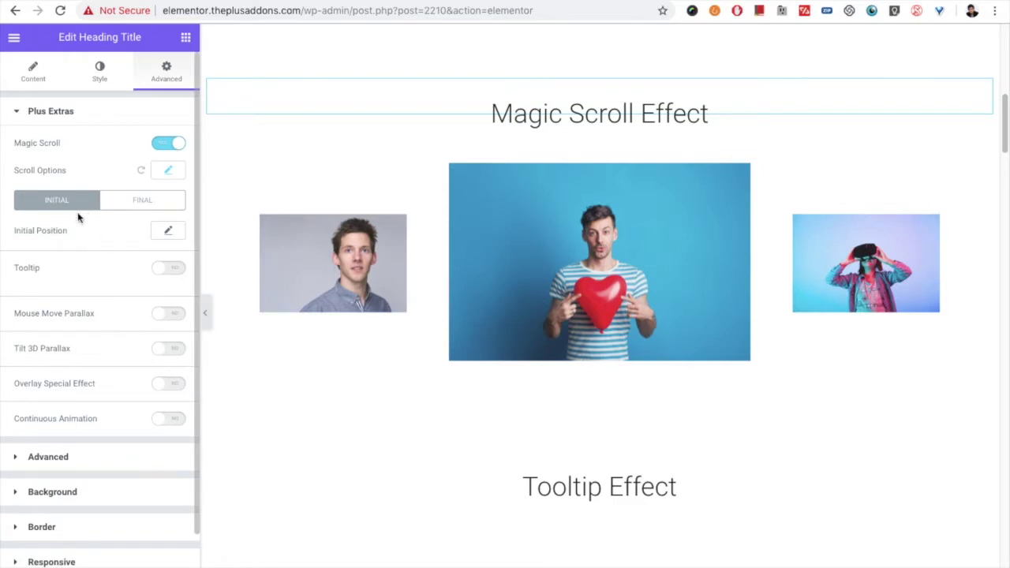
Inspect the heading's INITIAL and FINAL Position settings under Scroll Options
{"action": "left_click", "coordinate": [132, 204]}
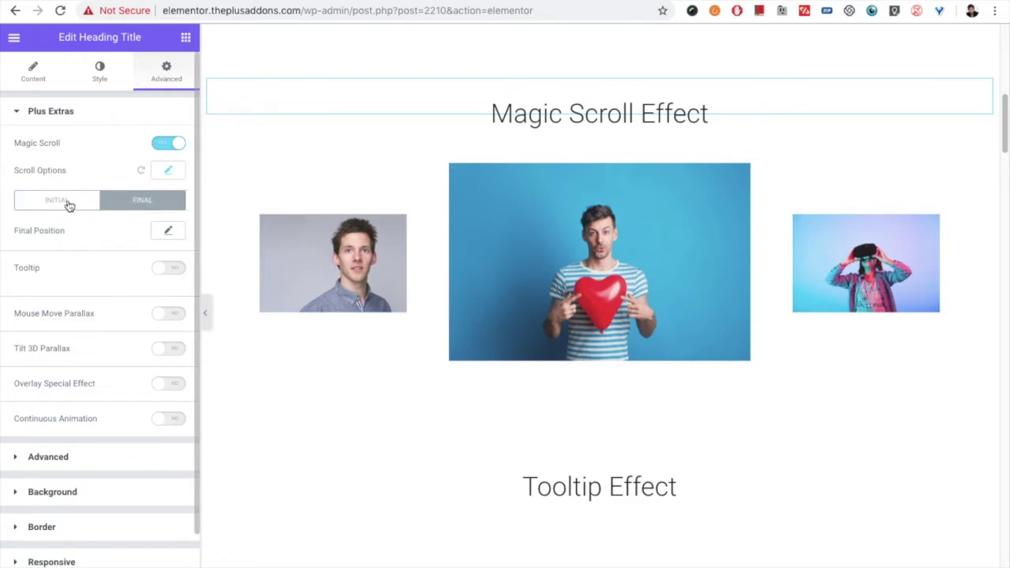
{"action": "left_click", "coordinate": [64, 204]}
{"action": "left_click", "coordinate": [166, 232]}
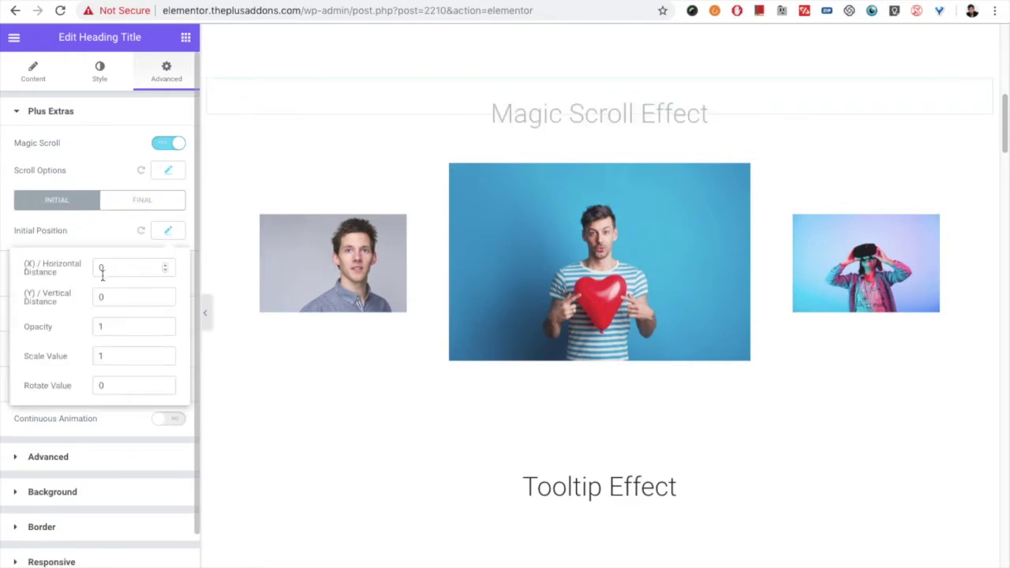
{"action": "double_click", "coordinate": [99, 268]}
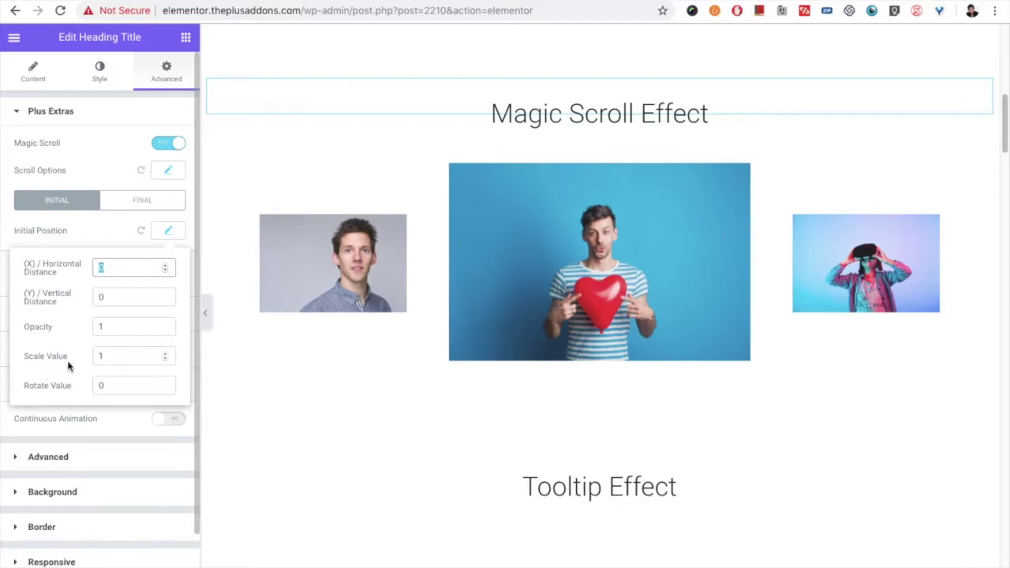
{"action": "left_click", "coordinate": [168, 232]}
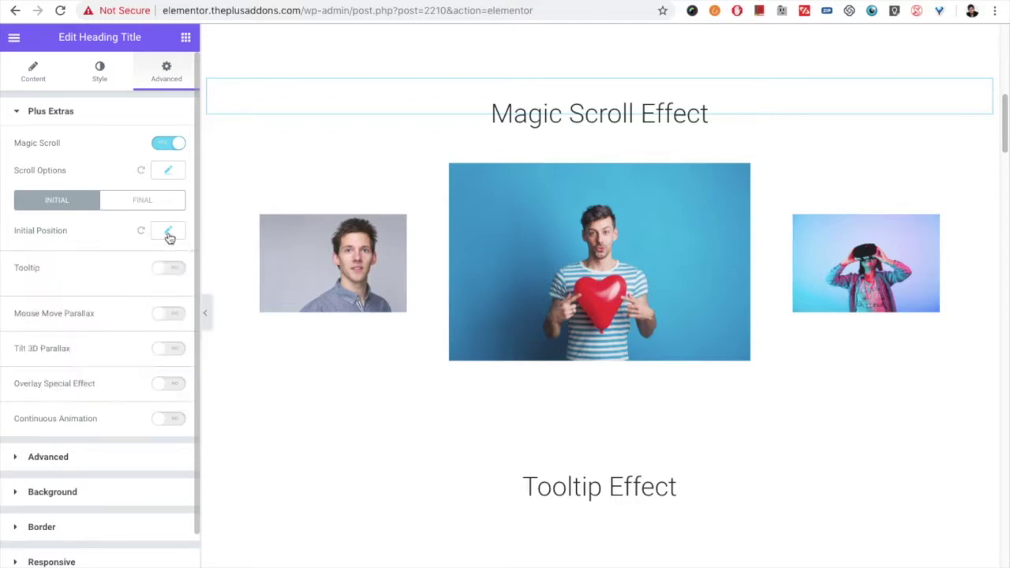
{"action": "left_click", "coordinate": [140, 203]}
{"action": "left_click", "coordinate": [160, 231]}
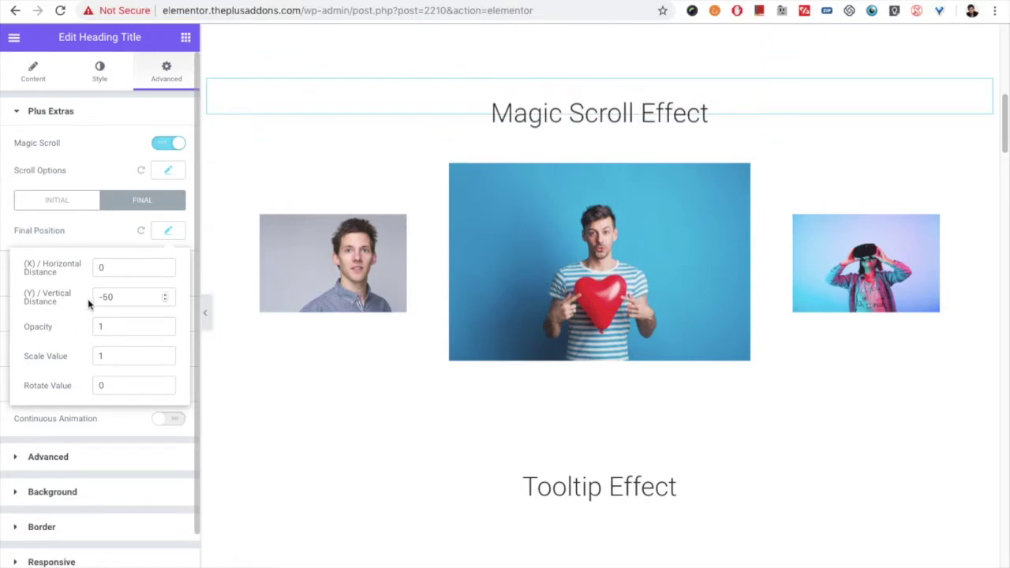
Set the heading's initial opacity to 0.1, then select the final opacity value
{"action": "left_click", "coordinate": [61, 204]}
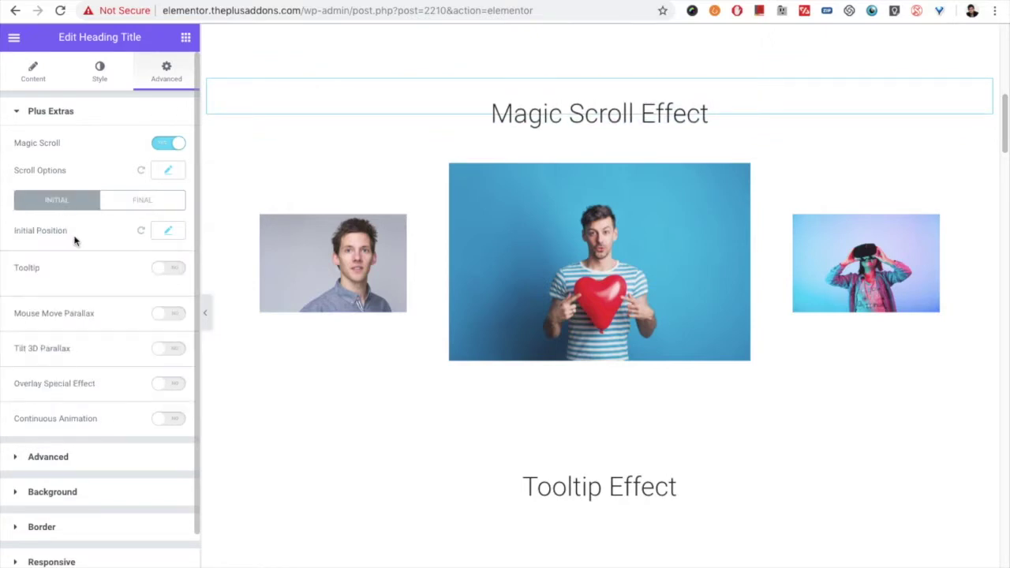
{"action": "left_click", "coordinate": [167, 230]}
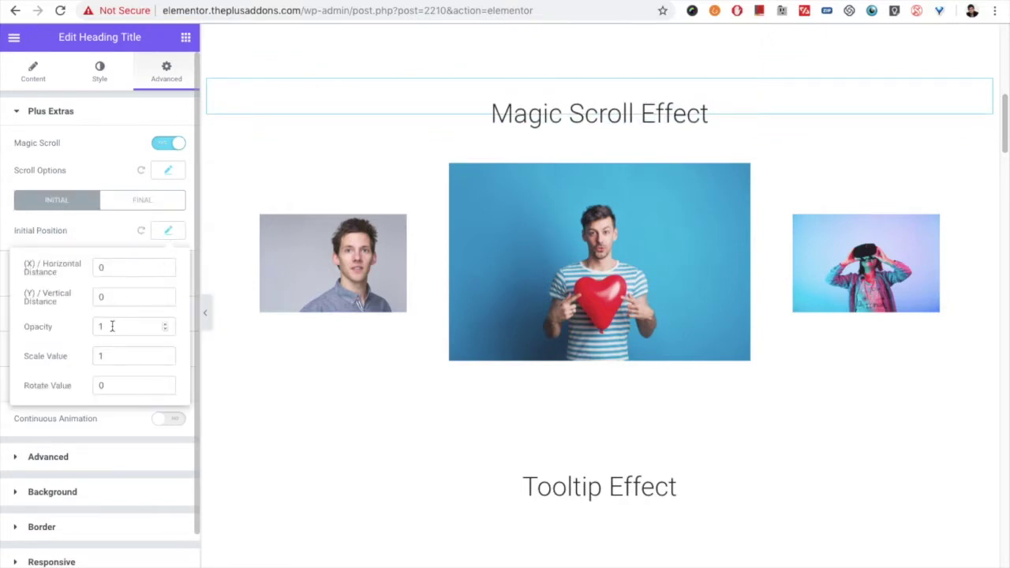
{"action": "left_click_drag", "start_coordinate": [117, 331], "coordinate": [87, 334]}
{"action": "type", "text": "0."}
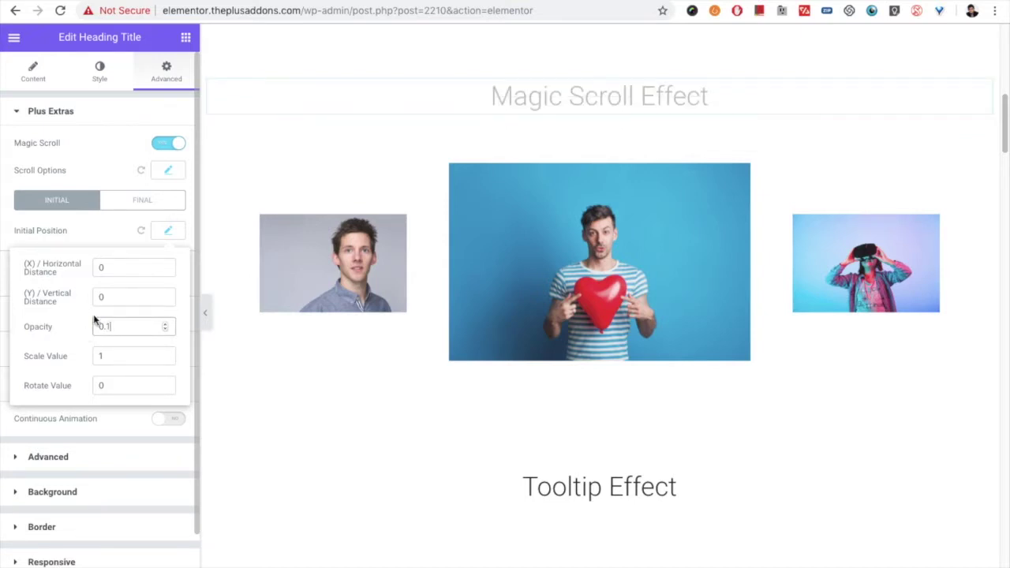
{"action": "left_click", "coordinate": [142, 202]}
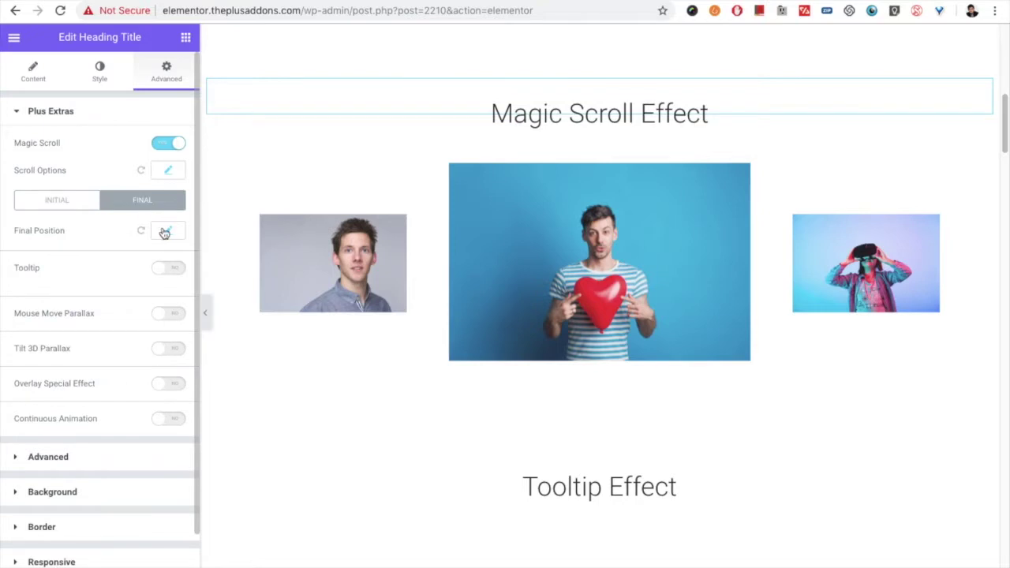
{"action": "left_click", "coordinate": [166, 230]}
{"action": "double_click", "coordinate": [100, 327]}
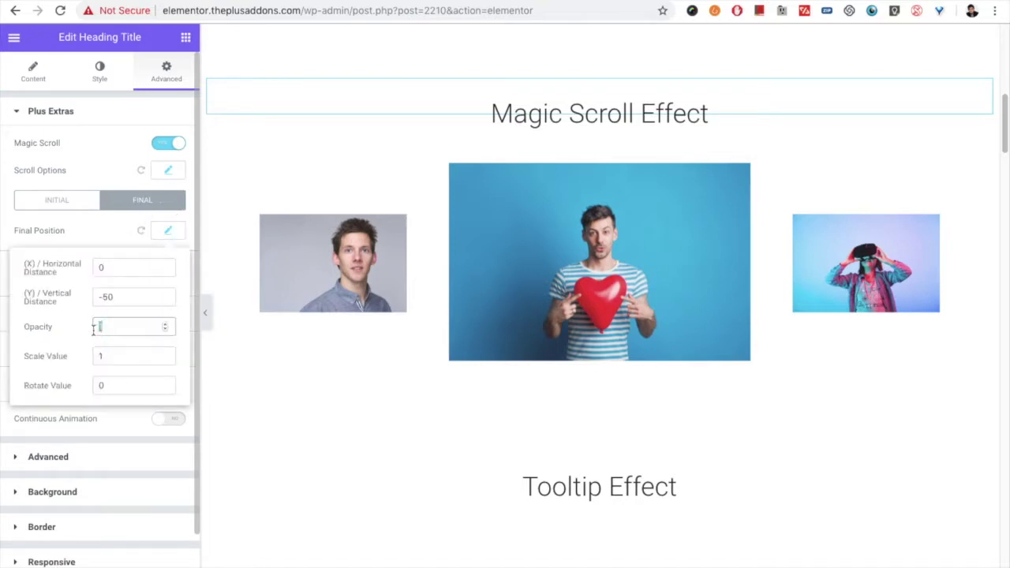
{"action": "scroll", "coordinate": [356, 244], "scroll_direction": "up", "scroll_amount": 2}
{"action": "scroll", "coordinate": [516, 253], "scroll_direction": "up", "scroll_amount": 2}
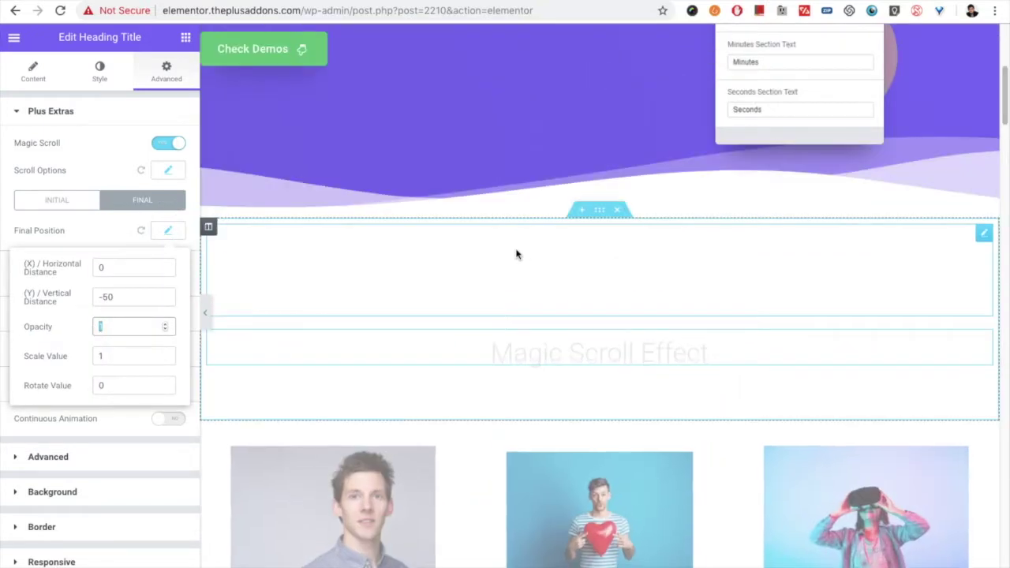
{"action": "scroll", "coordinate": [544, 387], "scroll_direction": "up", "scroll_amount": 2}
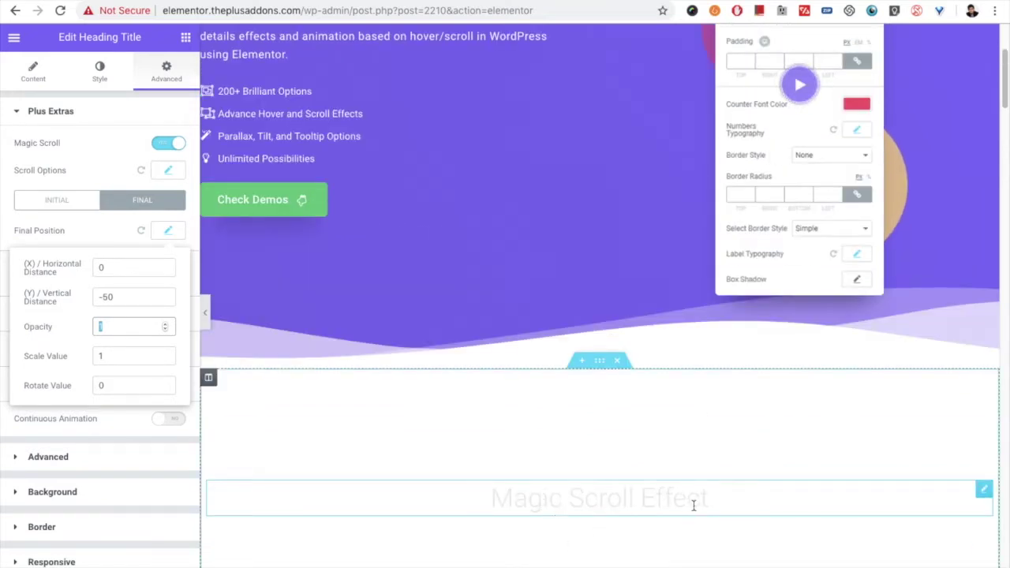
{"action": "scroll", "coordinate": [537, 434], "scroll_direction": "up", "scroll_amount": 2}
{"action": "scroll", "coordinate": [537, 434], "scroll_direction": "down", "scroll_amount": 2}
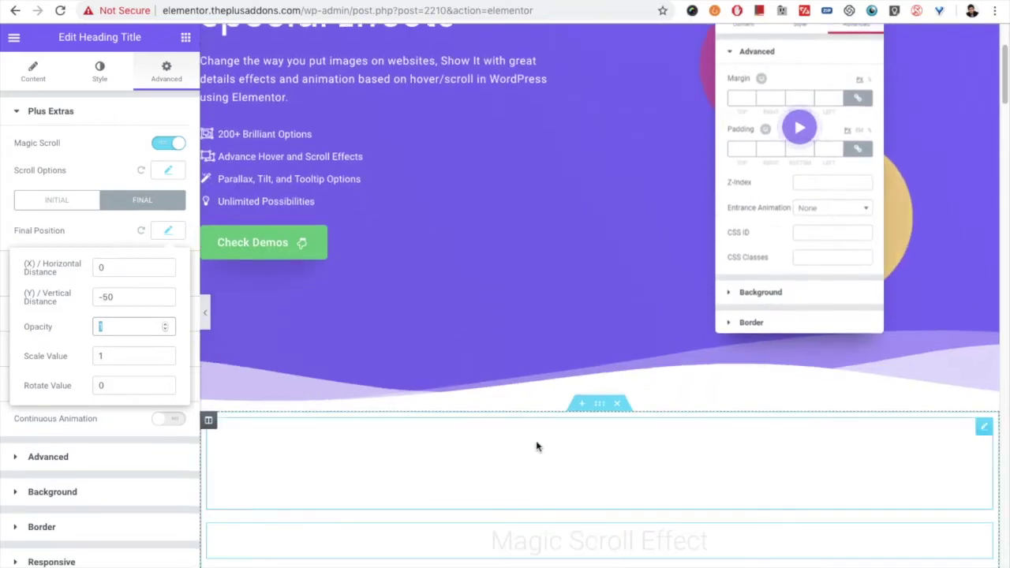
{"action": "scroll", "coordinate": [538, 445], "scroll_direction": "down", "scroll_amount": 3}
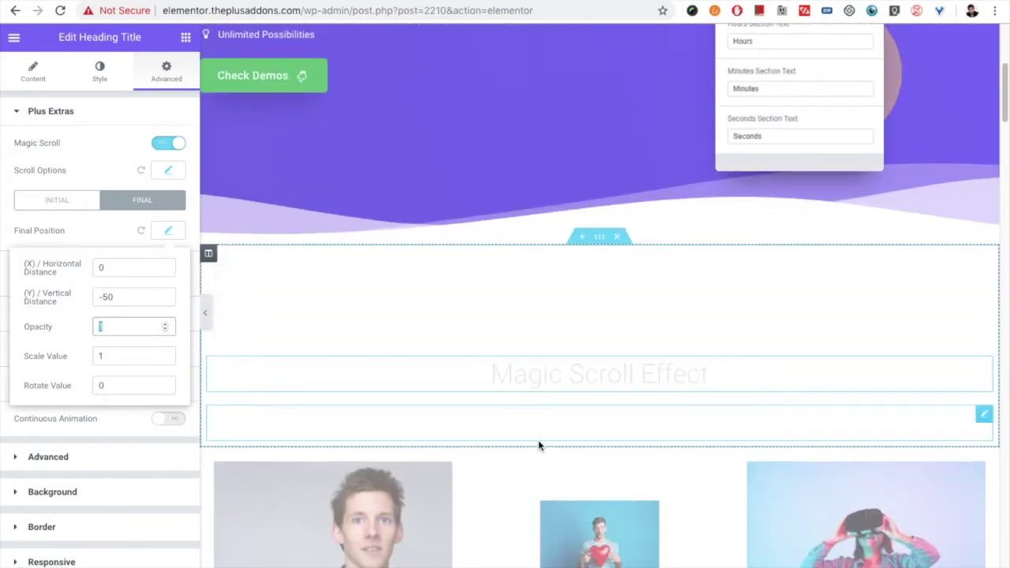
{"action": "scroll", "coordinate": [538, 447], "scroll_direction": "down", "scroll_amount": 1}
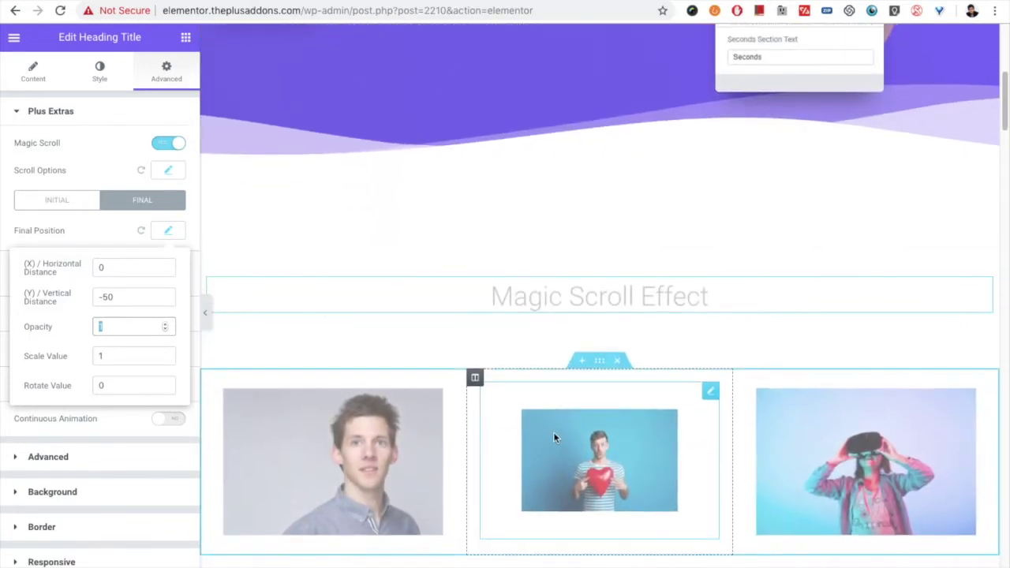
{"action": "scroll", "coordinate": [789, 331], "scroll_direction": "down", "scroll_amount": 1}
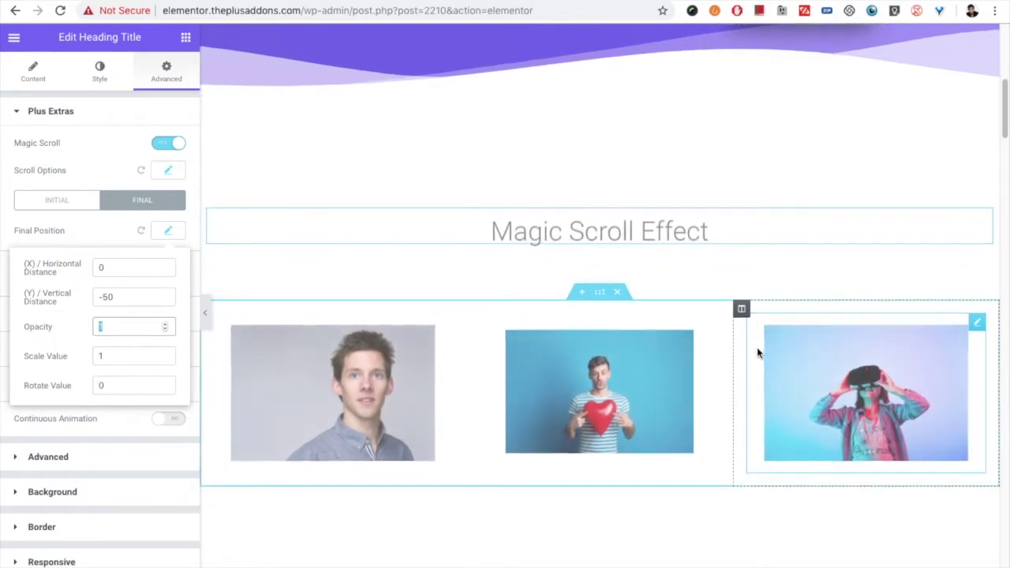
{"action": "scroll", "coordinate": [757, 353], "scroll_direction": "down", "scroll_amount": 1}
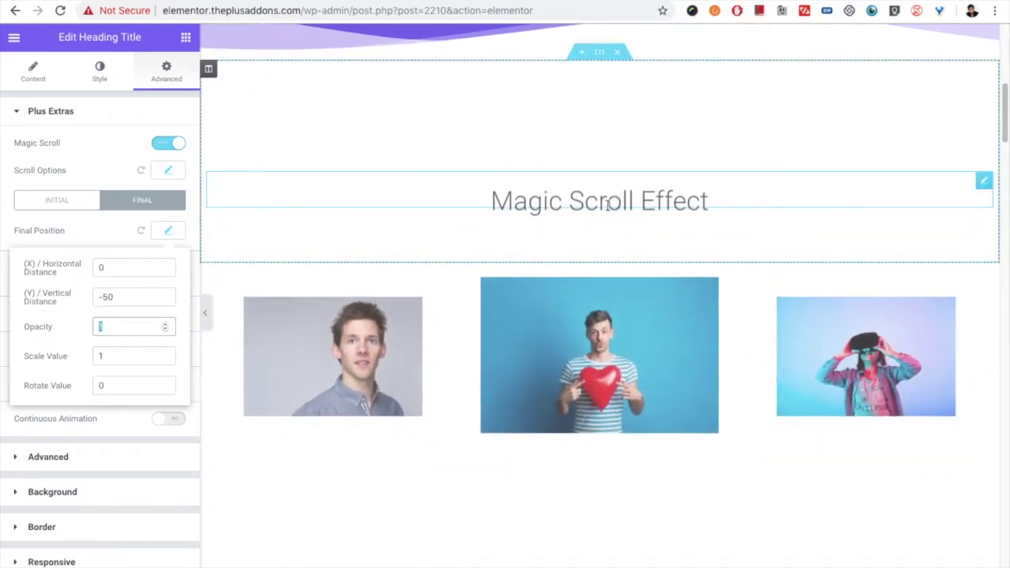
Set the heading's initial Scale Value to 0.5
{"action": "left_click", "coordinate": [64, 207]}
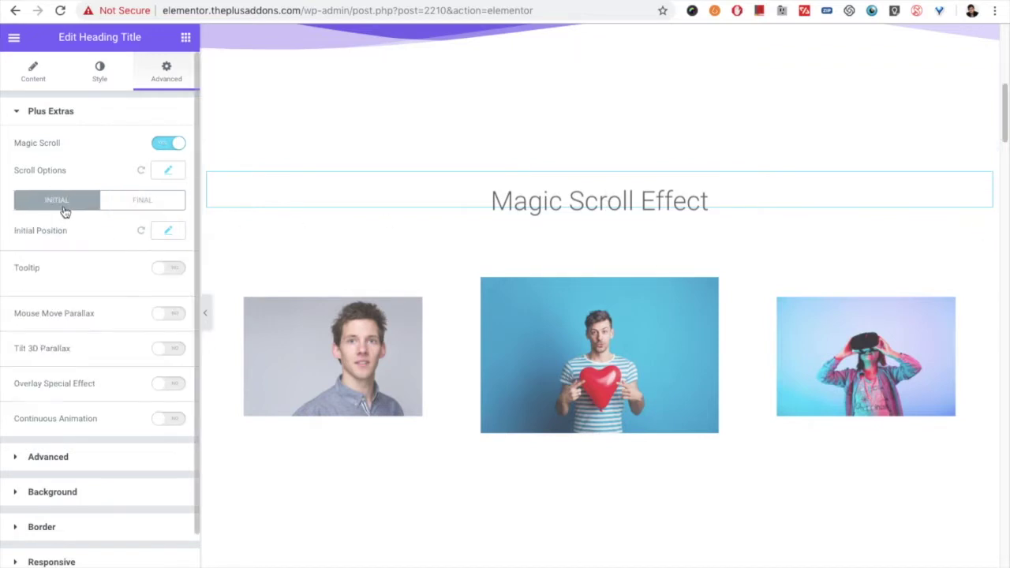
{"action": "left_click", "coordinate": [170, 232]}
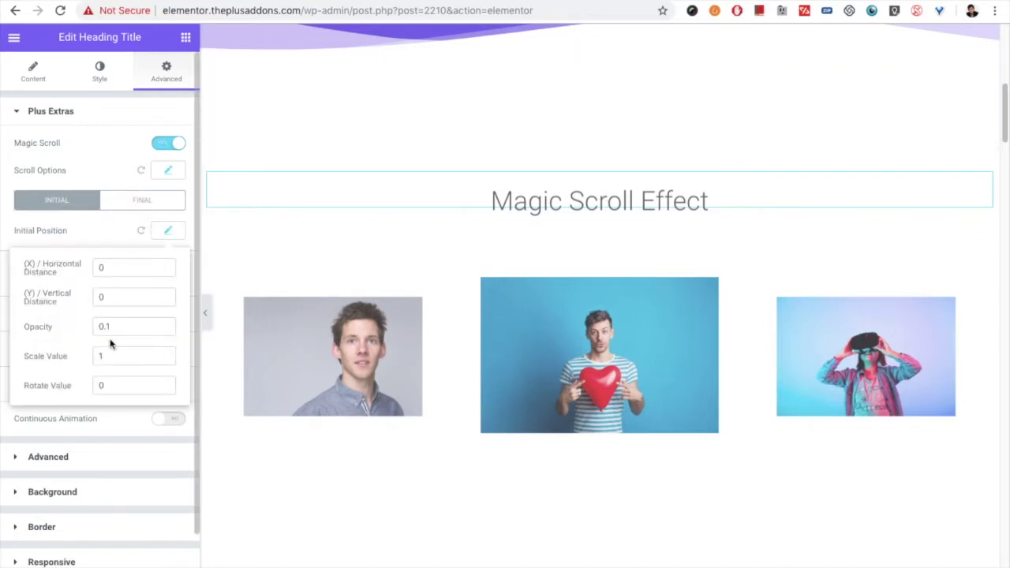
{"action": "left_click", "coordinate": [92, 359]}
{"action": "type", "text": "0.5"}
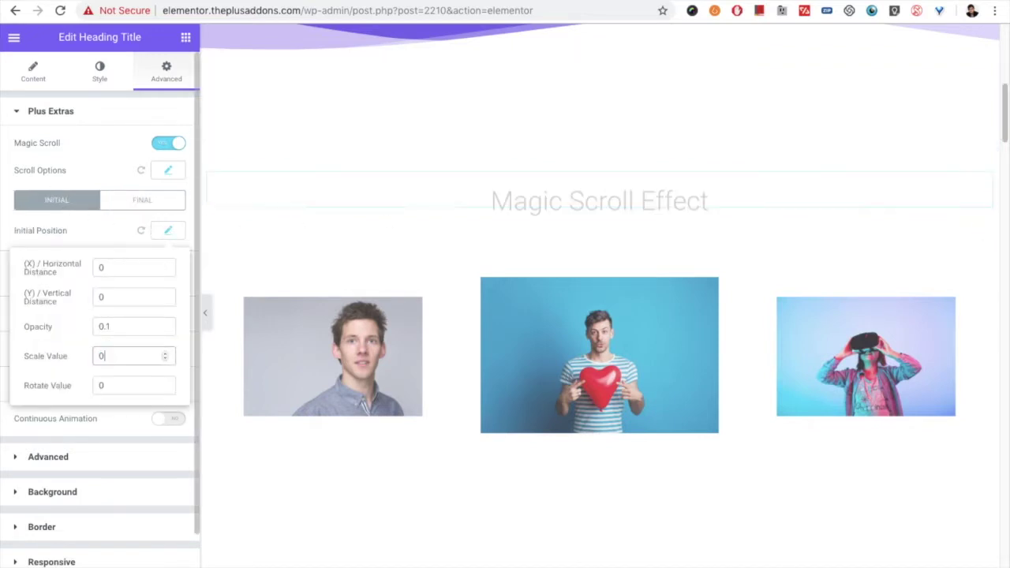
Set the heading's final Scale Value to 1.5
{"action": "left_click", "coordinate": [133, 203]}
{"action": "left_click", "coordinate": [168, 230]}
{"action": "left_click", "coordinate": [106, 327]}
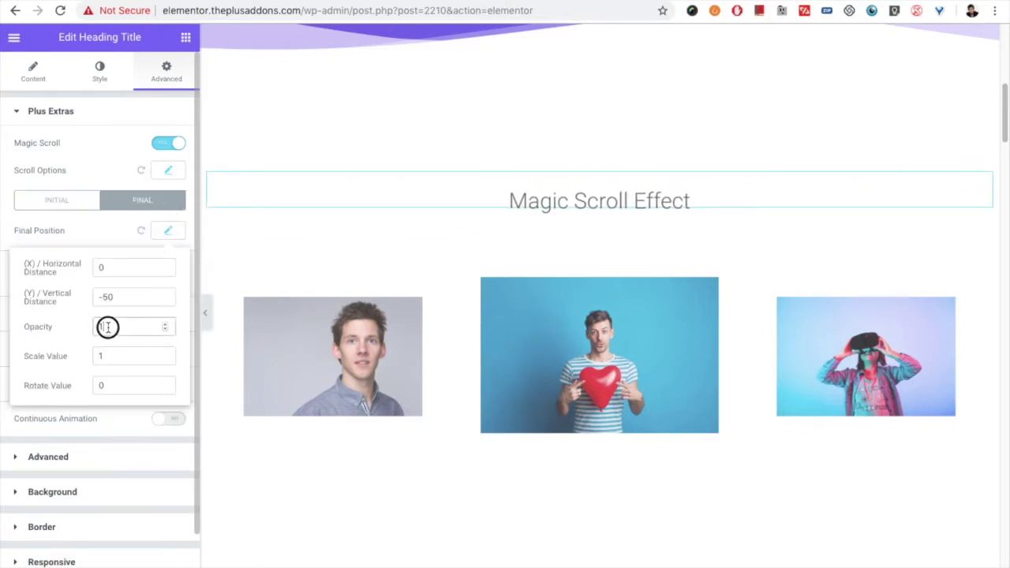
{"action": "left_click", "coordinate": [71, 354]}
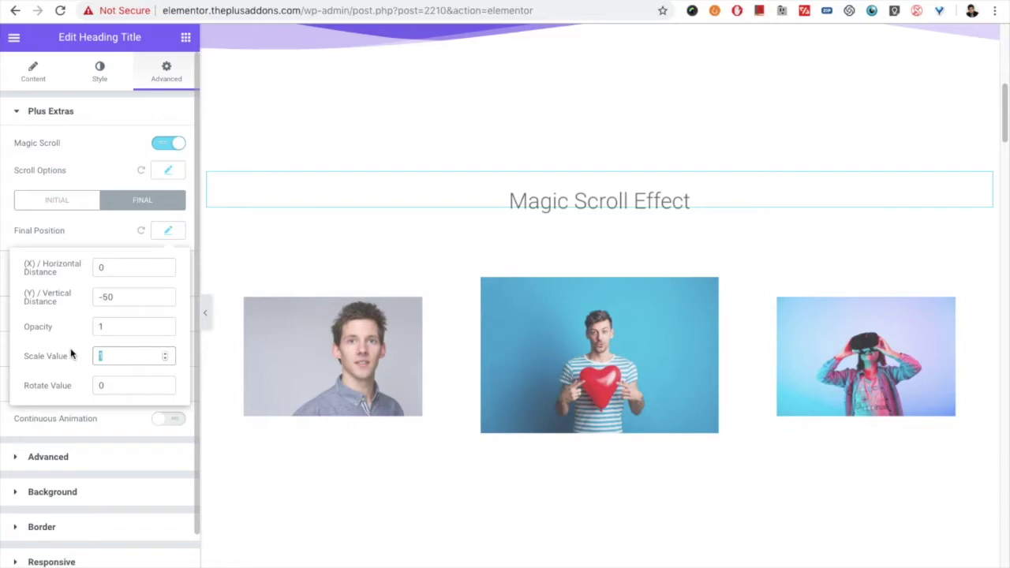
{"action": "left_click", "coordinate": [134, 356]}
{"action": "type", "text": ".5"}
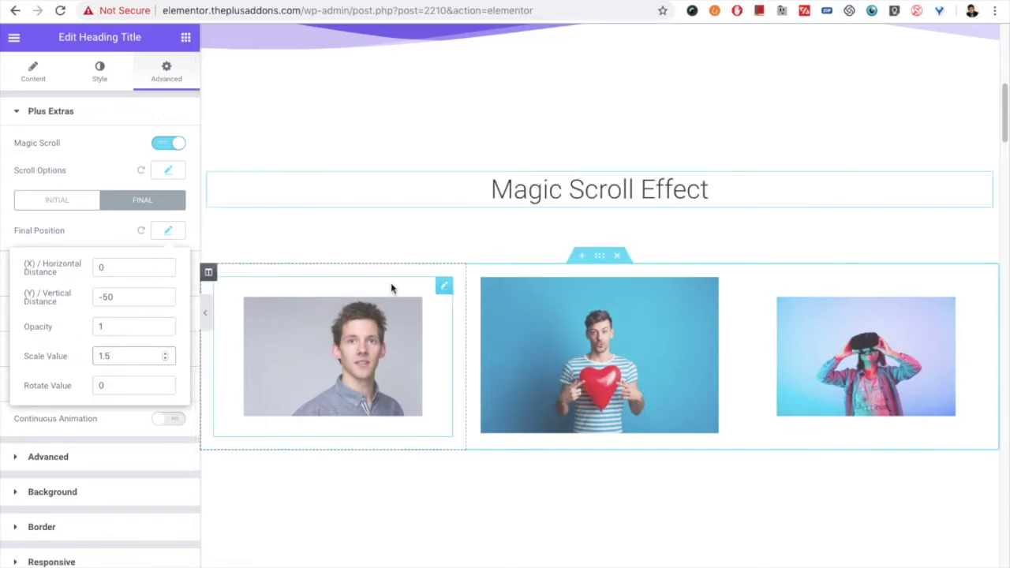
{"action": "scroll", "coordinate": [390, 284], "scroll_direction": "up", "scroll_amount": 3}
{"action": "scroll", "coordinate": [398, 288], "scroll_direction": "up", "scroll_amount": 3}
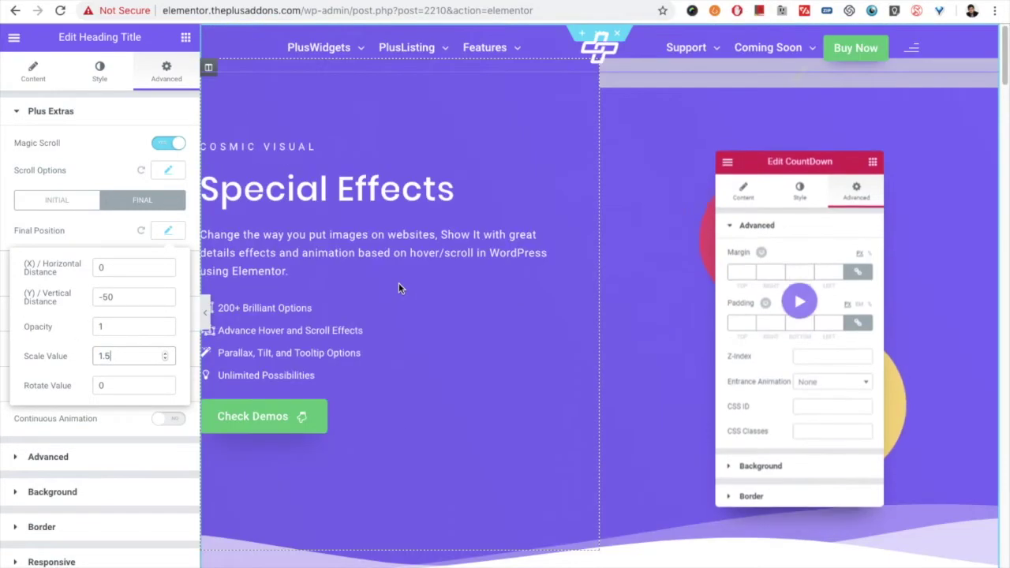
{"action": "scroll", "coordinate": [398, 288], "scroll_direction": "down", "scroll_amount": 2}
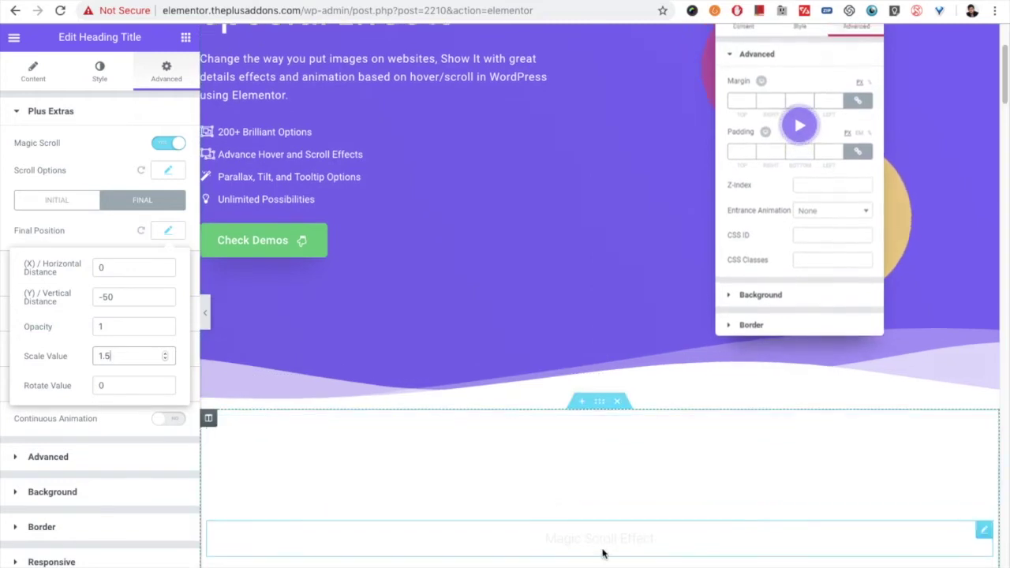
{"action": "scroll", "coordinate": [599, 548], "scroll_direction": "down", "scroll_amount": 1}
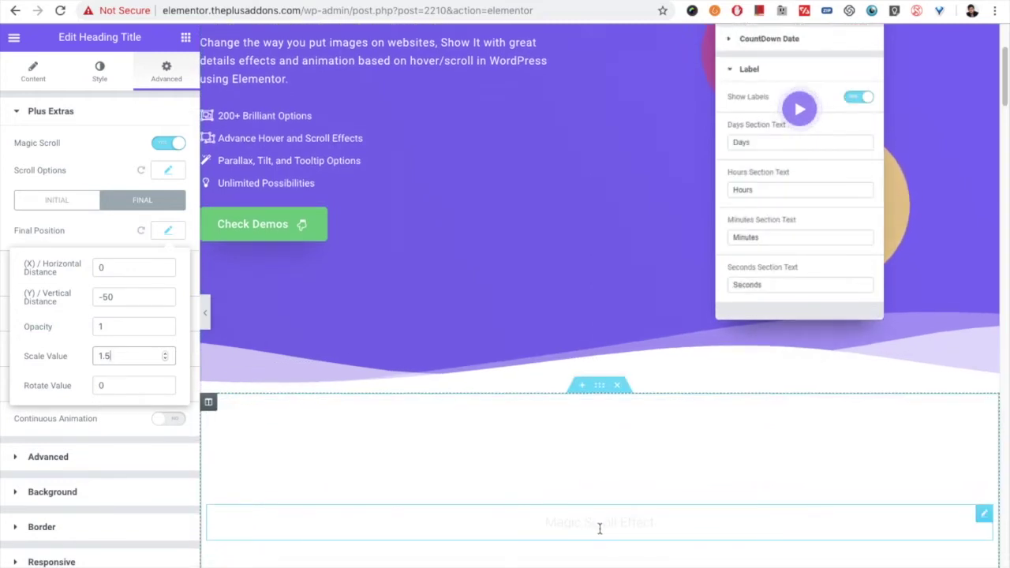
{"action": "scroll", "coordinate": [600, 527], "scroll_direction": "down", "scroll_amount": 1}
{"action": "scroll", "coordinate": [568, 519], "scroll_direction": "down", "scroll_amount": 1}
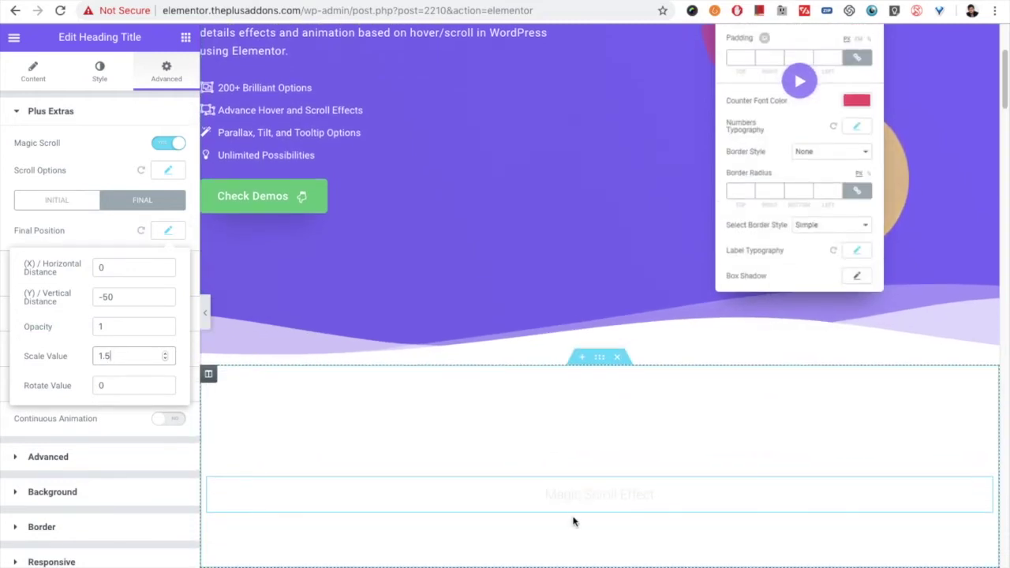
{"action": "scroll", "coordinate": [581, 489], "scroll_direction": "down", "scroll_amount": 1}
{"action": "scroll", "coordinate": [580, 495], "scroll_direction": "down", "scroll_amount": 1}
{"action": "scroll", "coordinate": [579, 494], "scroll_direction": "down", "scroll_amount": 3}
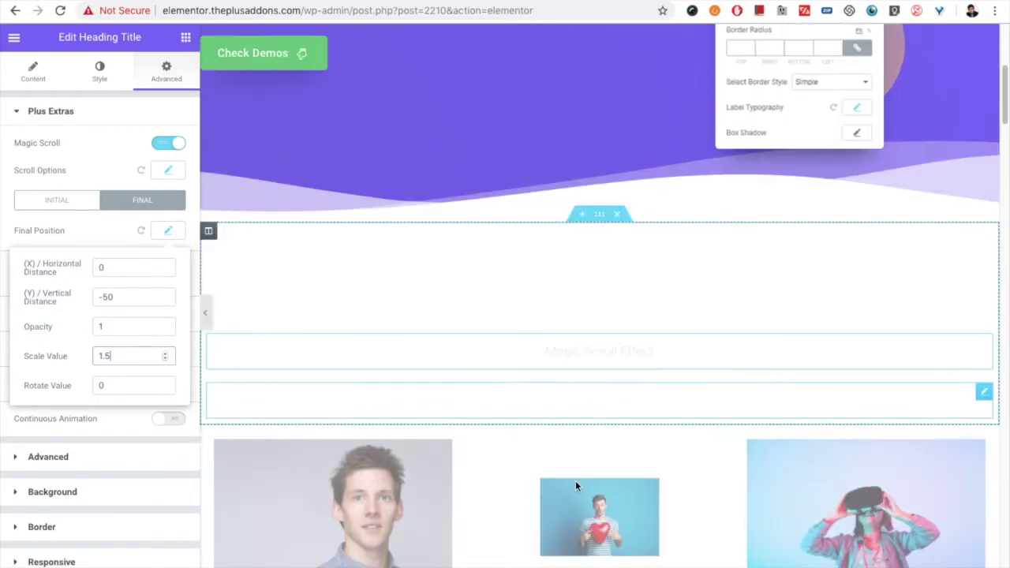
{"action": "scroll", "coordinate": [573, 469], "scroll_direction": "down", "scroll_amount": 2}
{"action": "scroll", "coordinate": [571, 460], "scroll_direction": "down", "scroll_amount": 1}
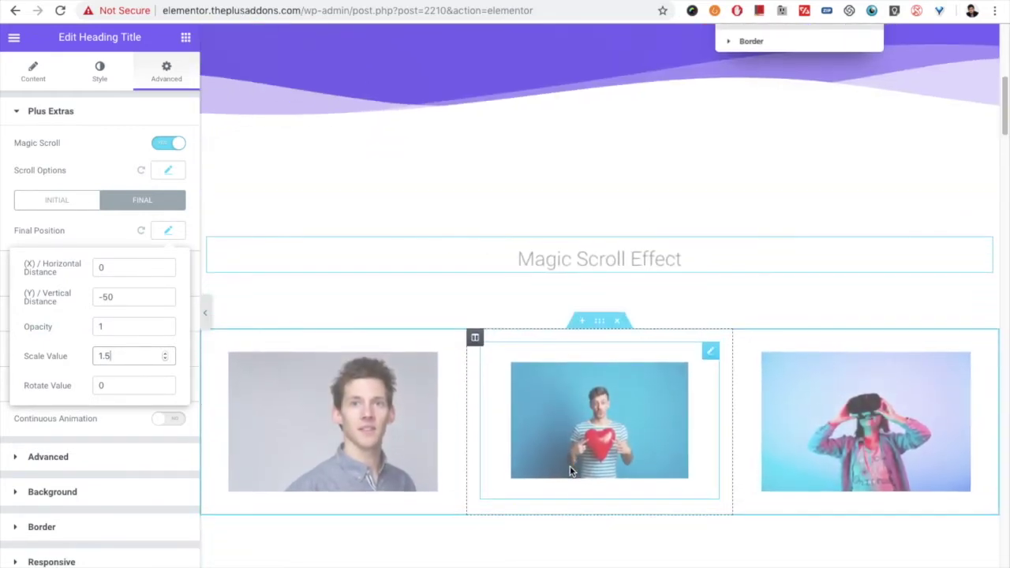
{"action": "scroll", "coordinate": [561, 394], "scroll_direction": "down", "scroll_amount": 1}
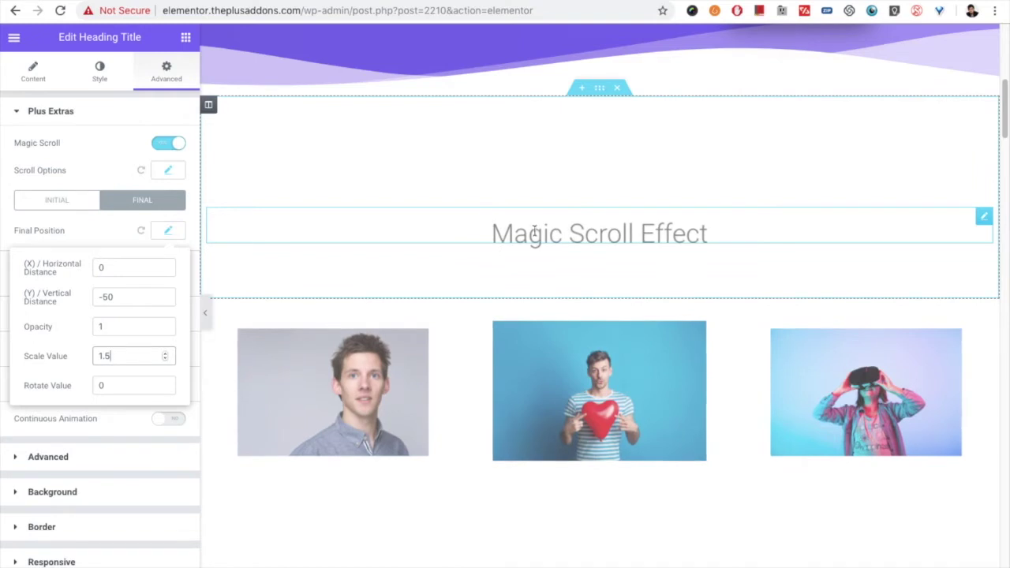
{"action": "scroll", "coordinate": [597, 335], "scroll_direction": "down", "scroll_amount": 3}
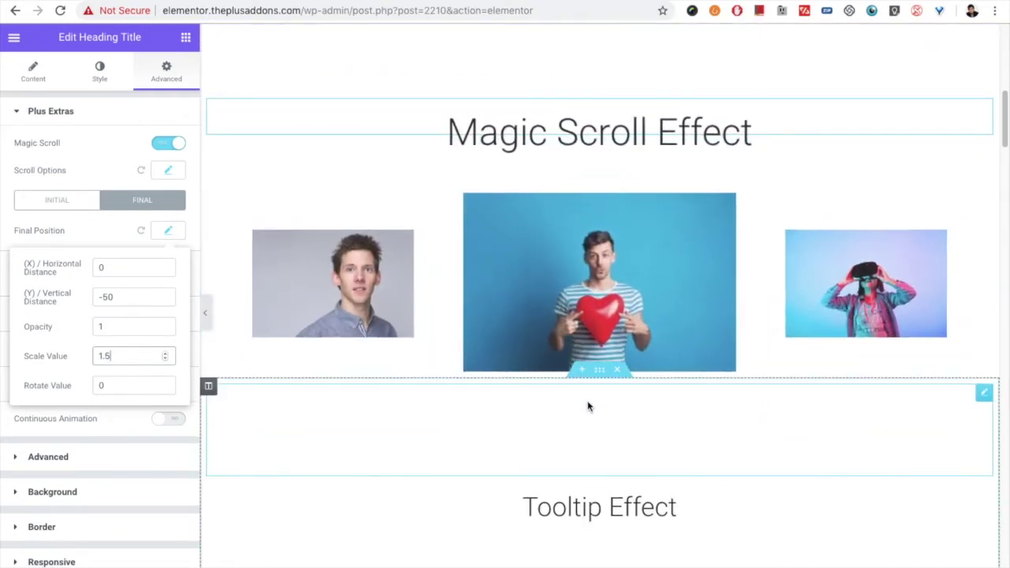
{"action": "scroll", "coordinate": [588, 410], "scroll_direction": "down", "scroll_amount": 1}
{"action": "scroll", "coordinate": [588, 414], "scroll_direction": "up", "scroll_amount": 1}
{"action": "scroll", "coordinate": [588, 414], "scroll_direction": "up", "scroll_amount": 2}
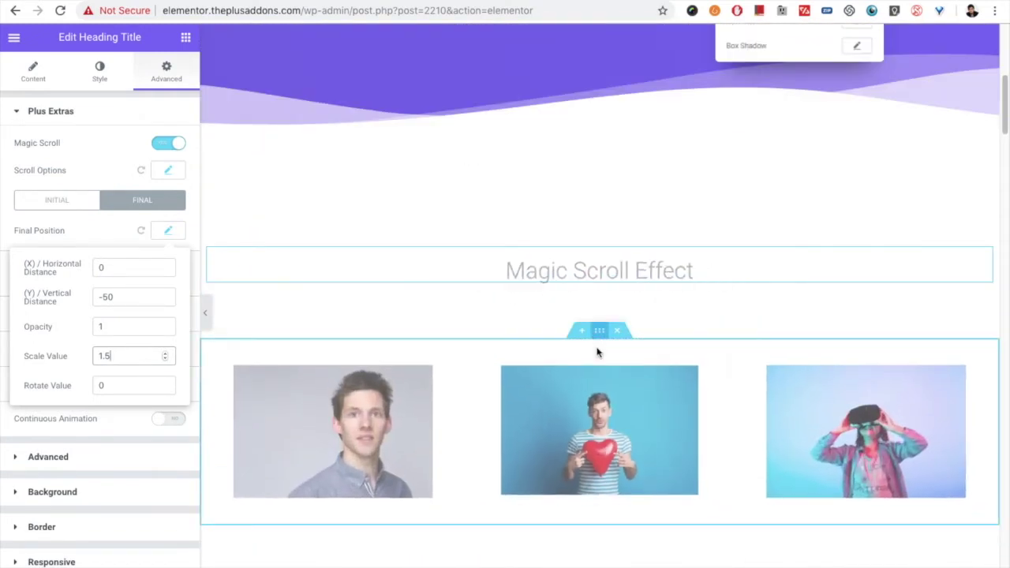
{"action": "scroll", "coordinate": [700, 318], "scroll_direction": "down", "scroll_amount": 1}
Check the centre image's Magic Scroll values: opacity 0.5 to 1, scale 0.5 to 1.5
{"action": "left_click", "coordinate": [711, 331]}
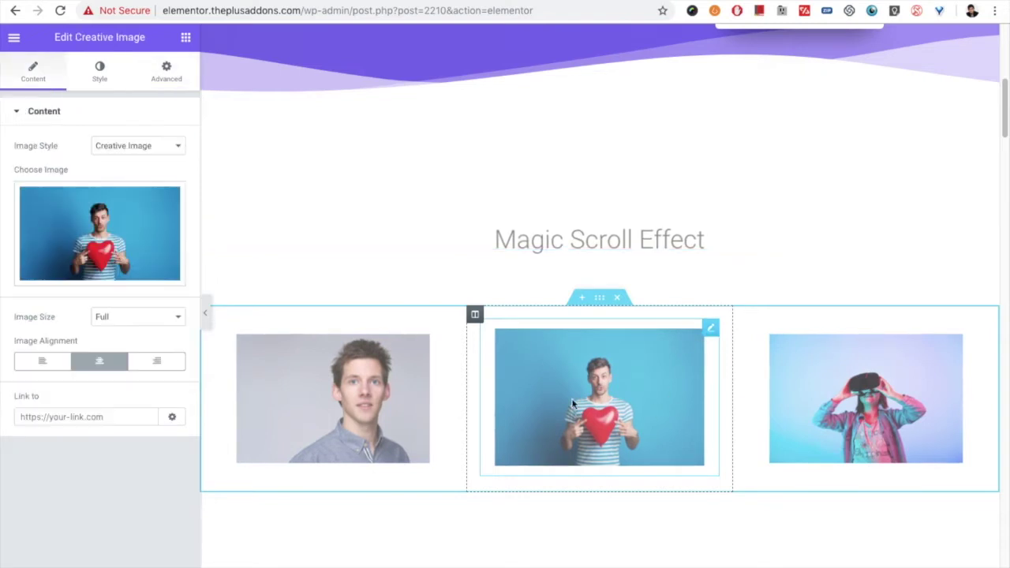
{"action": "left_click", "coordinate": [100, 71]}
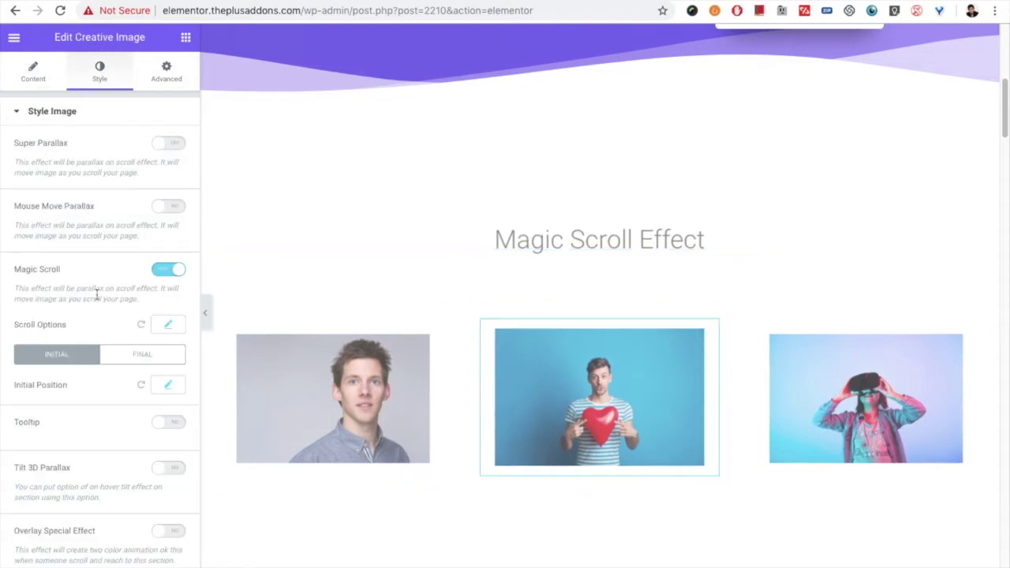
{"action": "scroll", "coordinate": [129, 352], "scroll_direction": "down", "scroll_amount": 3}
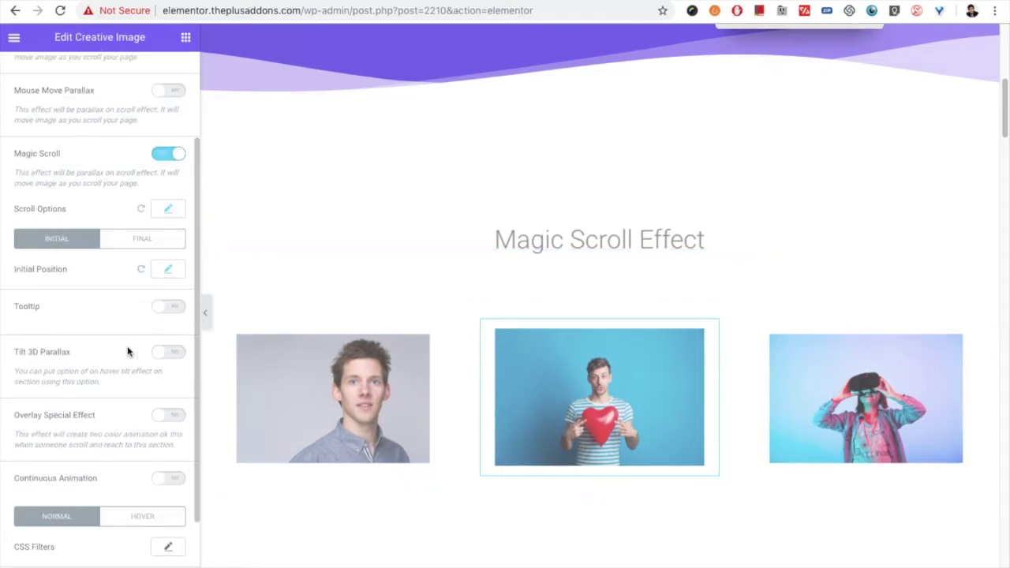
{"action": "left_click", "coordinate": [169, 271]}
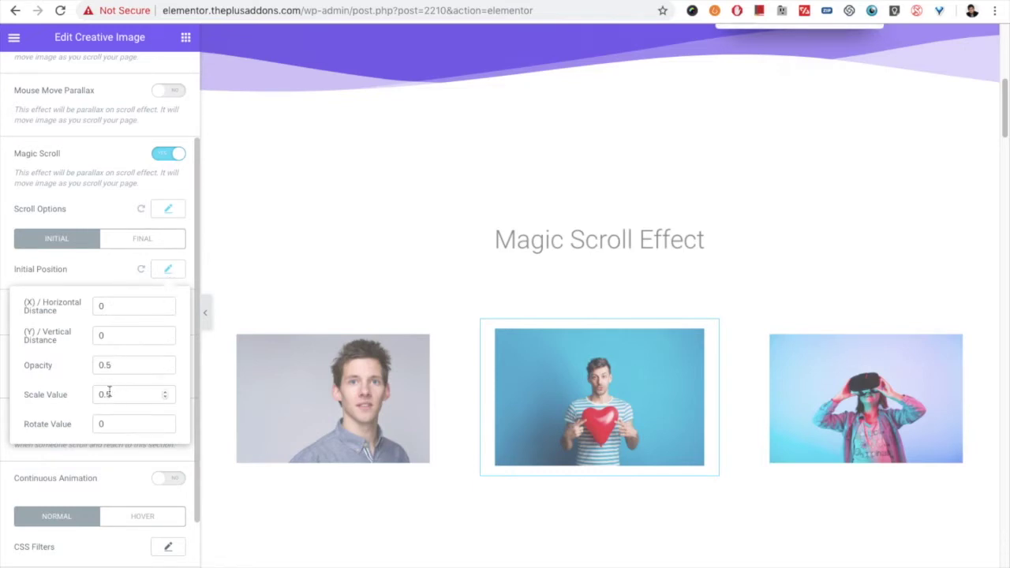
{"action": "left_click", "coordinate": [149, 236]}
{"action": "left_click", "coordinate": [167, 270]}
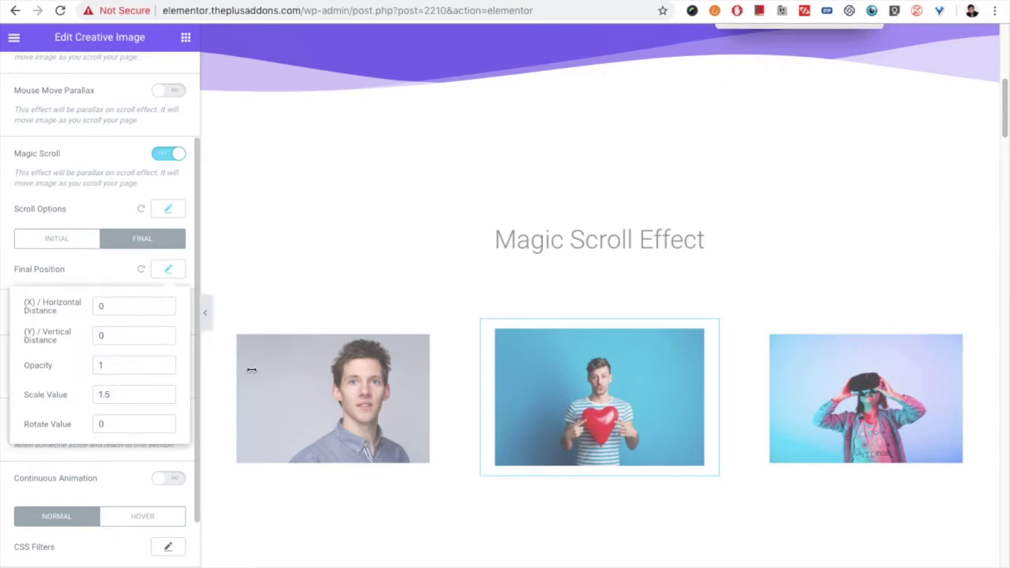
{"action": "mouse_move", "coordinate": [600, 398]}
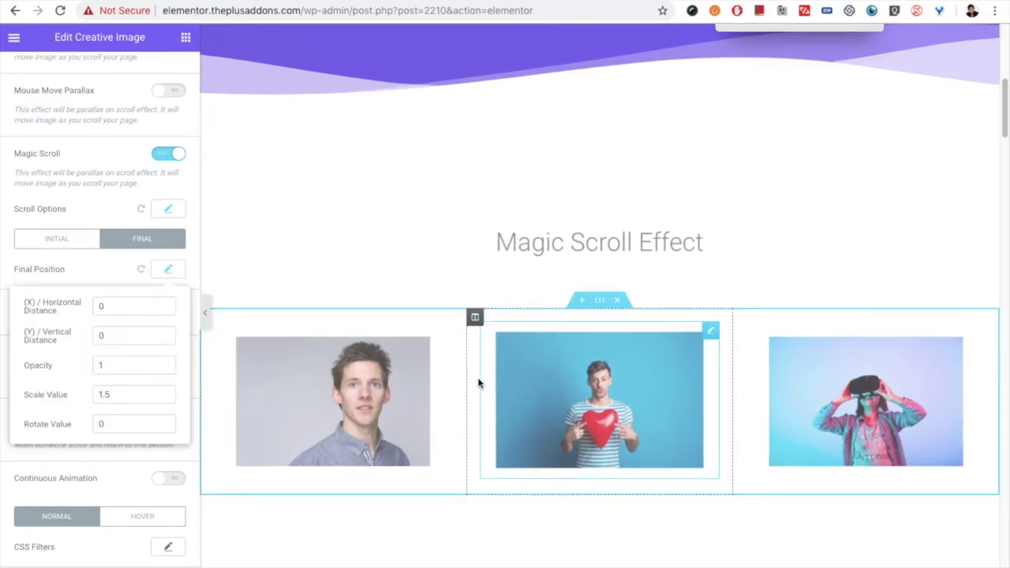
Scroll to preview the centre image enlarging, then show its offset and duration settings
{"action": "scroll", "coordinate": [461, 189], "scroll_direction": "up", "scroll_amount": 4}
{"action": "scroll", "coordinate": [461, 189], "scroll_direction": "down", "scroll_amount": 5}
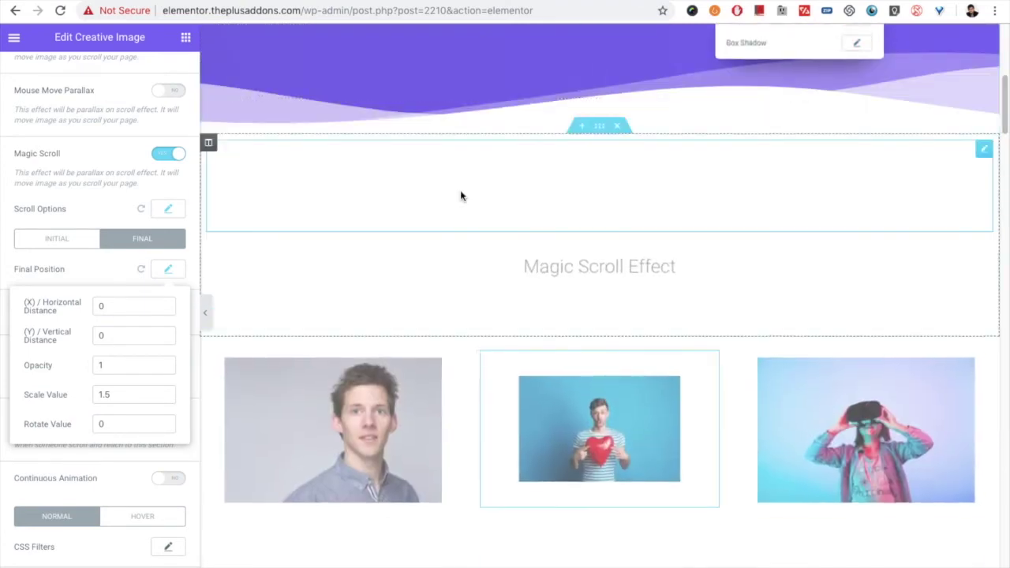
{"action": "scroll", "coordinate": [462, 198], "scroll_direction": "down", "scroll_amount": 1}
{"action": "scroll", "coordinate": [468, 210], "scroll_direction": "down", "scroll_amount": 2}
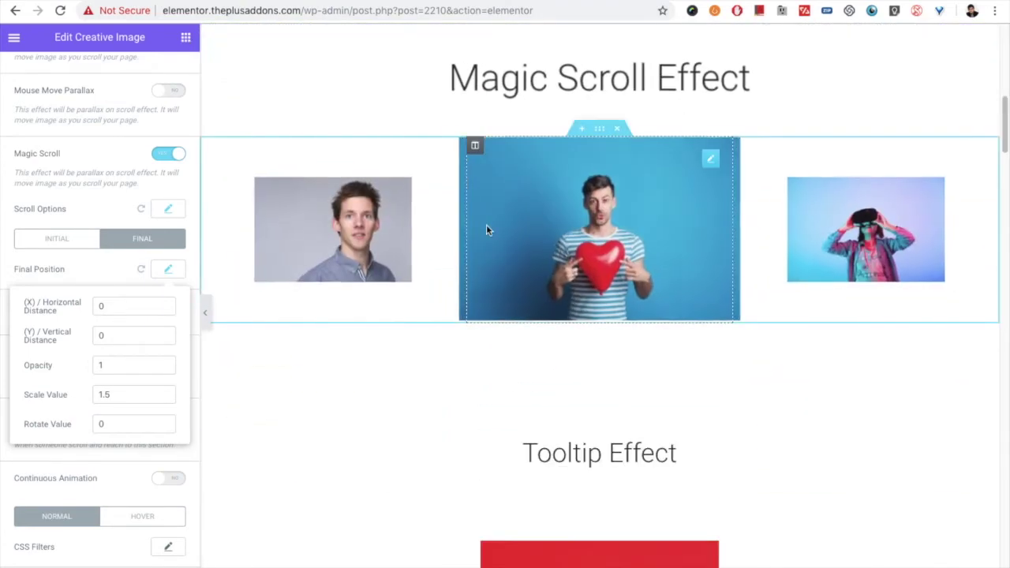
{"action": "scroll", "coordinate": [543, 237], "scroll_direction": "down", "scroll_amount": 1}
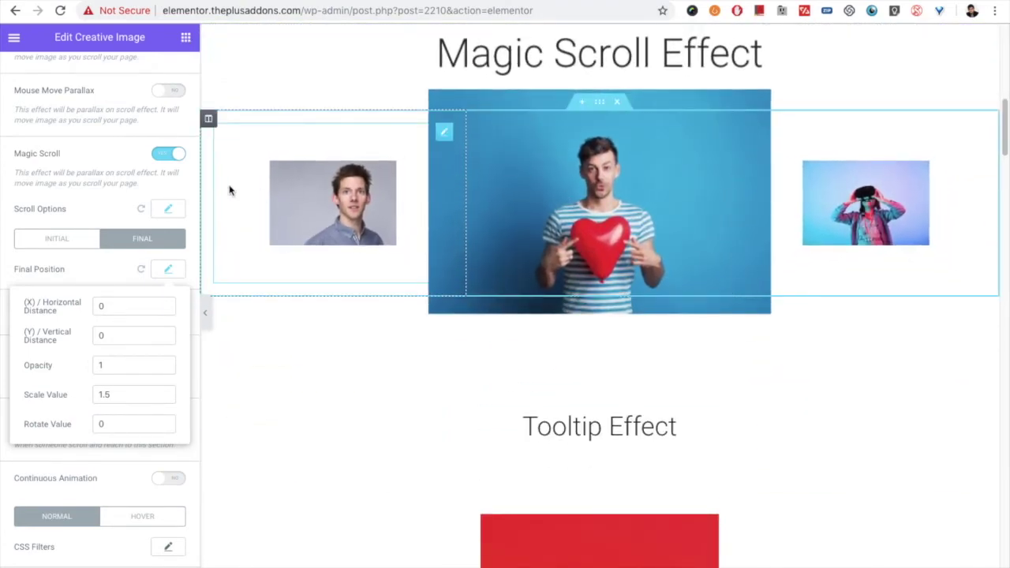
{"action": "left_click", "coordinate": [169, 210]}
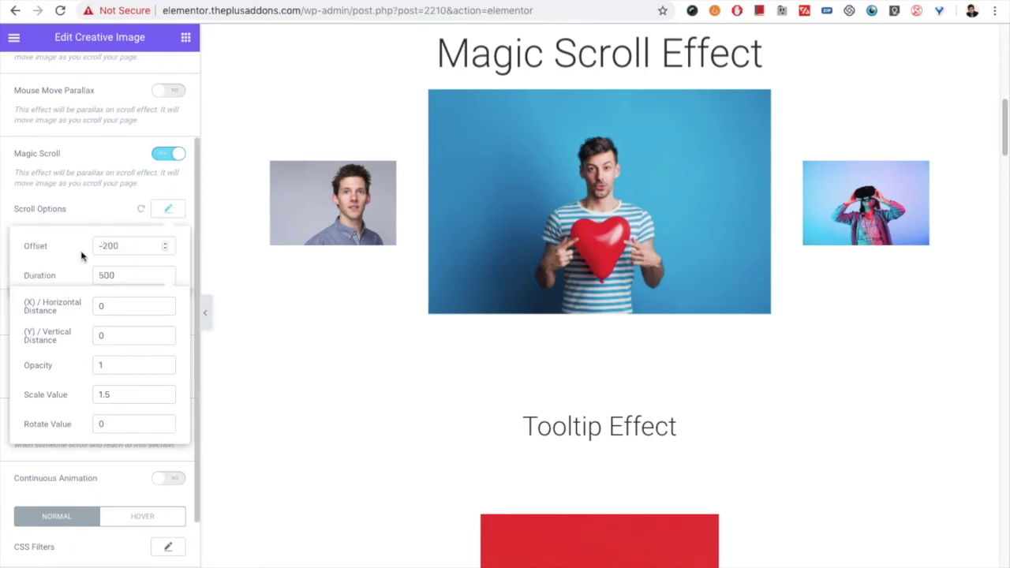
Review the centre image's offset -200 and duration 500, then close them and toggle INITIAL/FINAL
{"action": "left_click", "coordinate": [166, 209]}
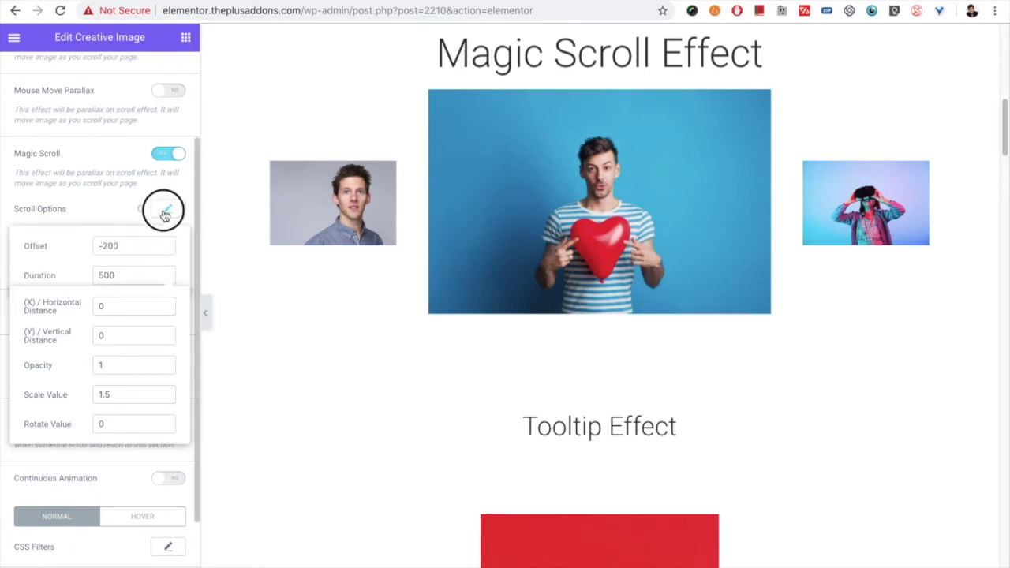
{"action": "left_click", "coordinate": [168, 270]}
{"action": "left_click", "coordinate": [168, 207]}
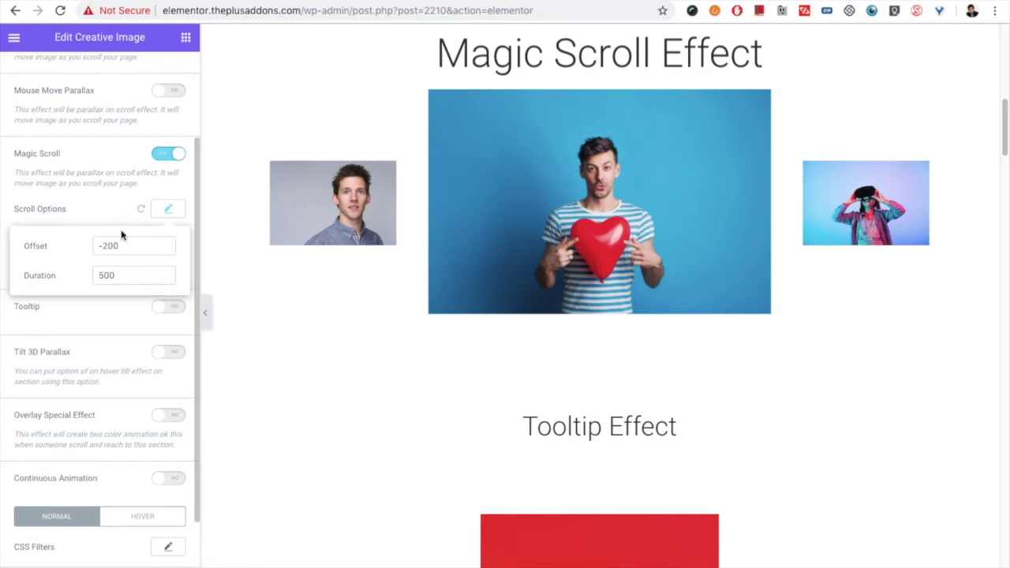
{"action": "scroll", "coordinate": [538, 268], "scroll_direction": "up", "scroll_amount": 3}
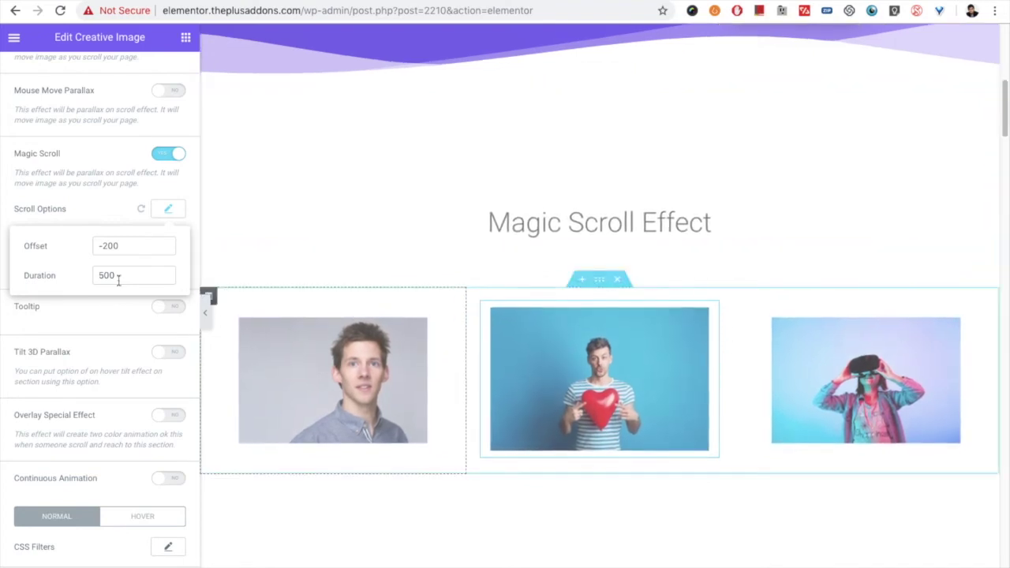
{"action": "left_click", "coordinate": [167, 213]}
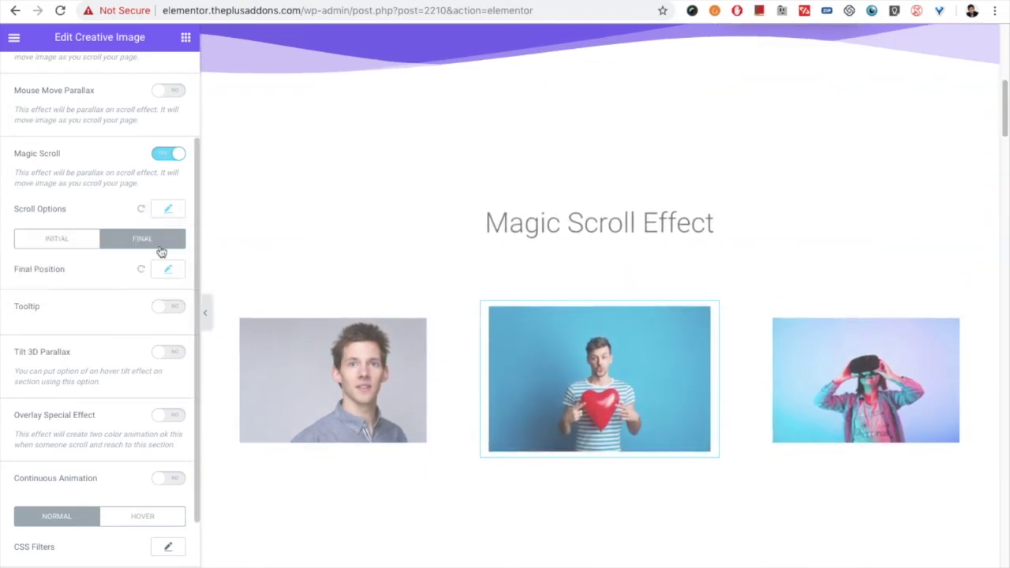
{"action": "left_click", "coordinate": [163, 214]}
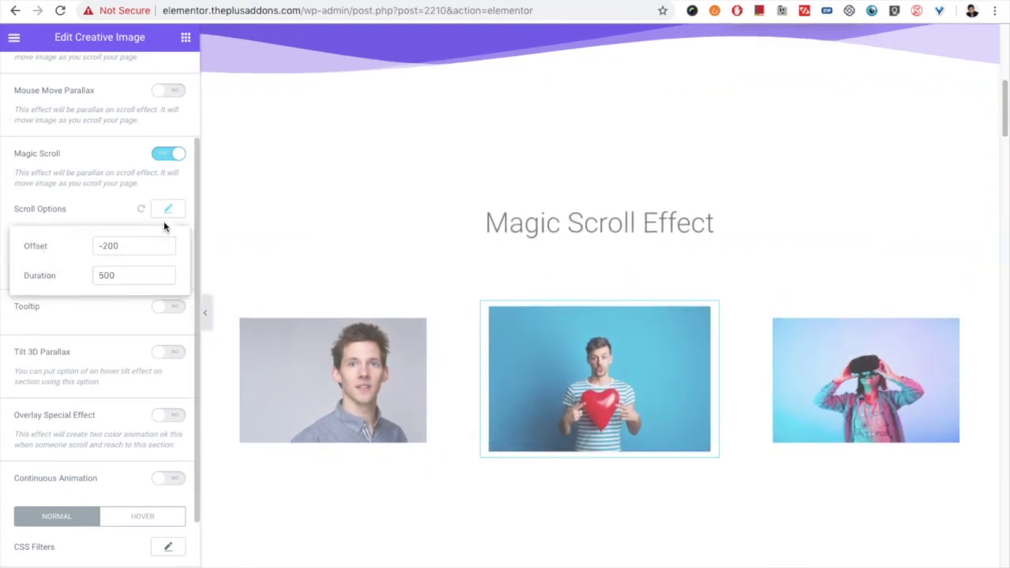
{"action": "left_click", "coordinate": [169, 211]}
{"action": "left_click", "coordinate": [59, 241]}
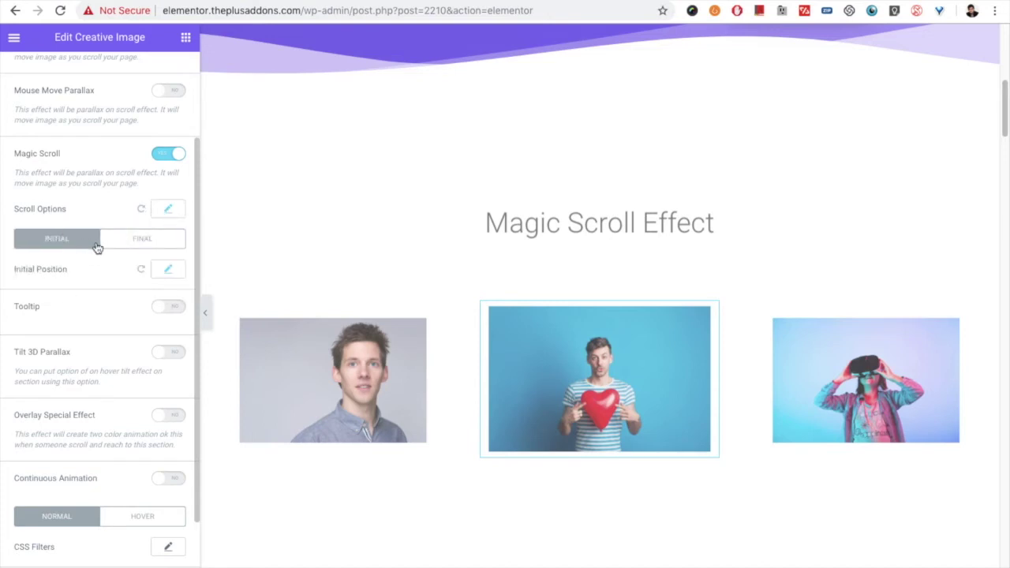
{"action": "left_click", "coordinate": [158, 242]}
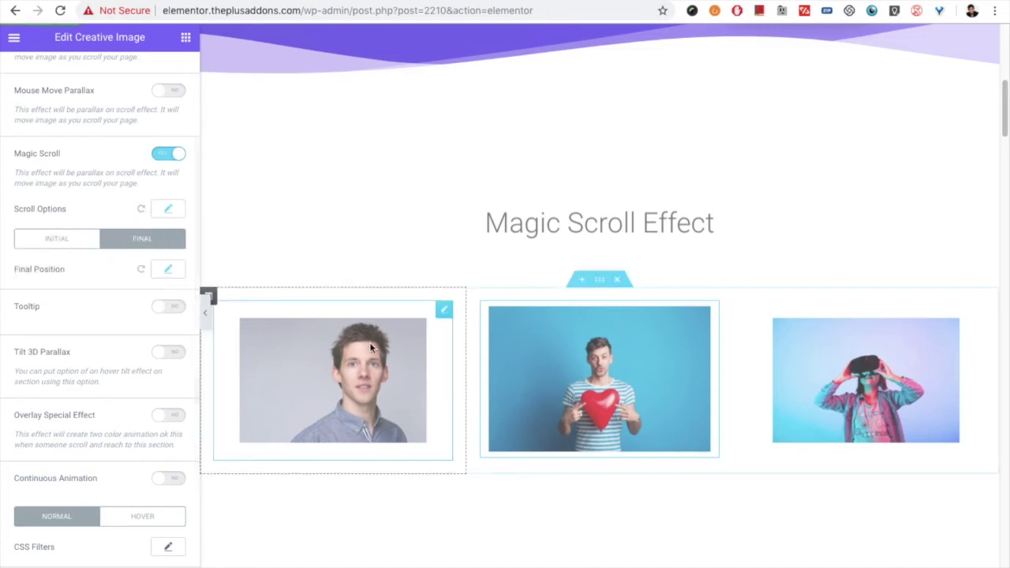